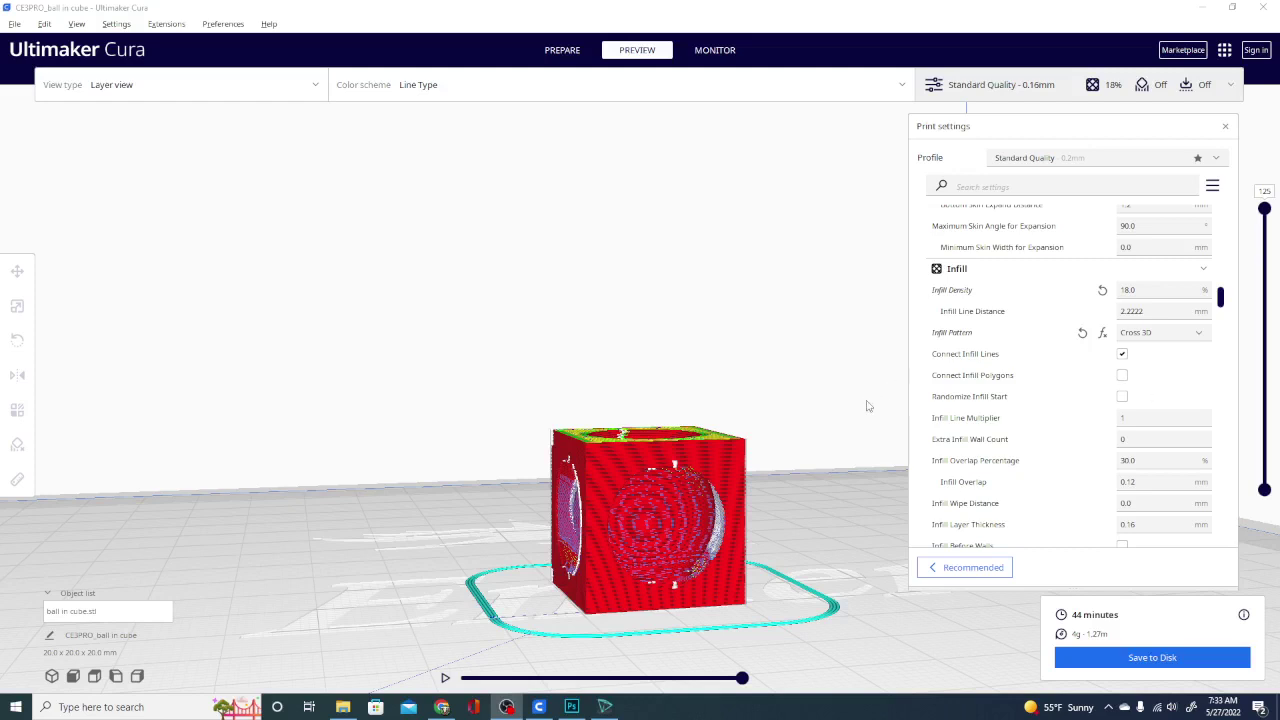
Check the plugin Marketplace listing, then read the Infill Pattern setting's guide tooltip
{"action": "left_click", "coordinate": [1167, 57]}
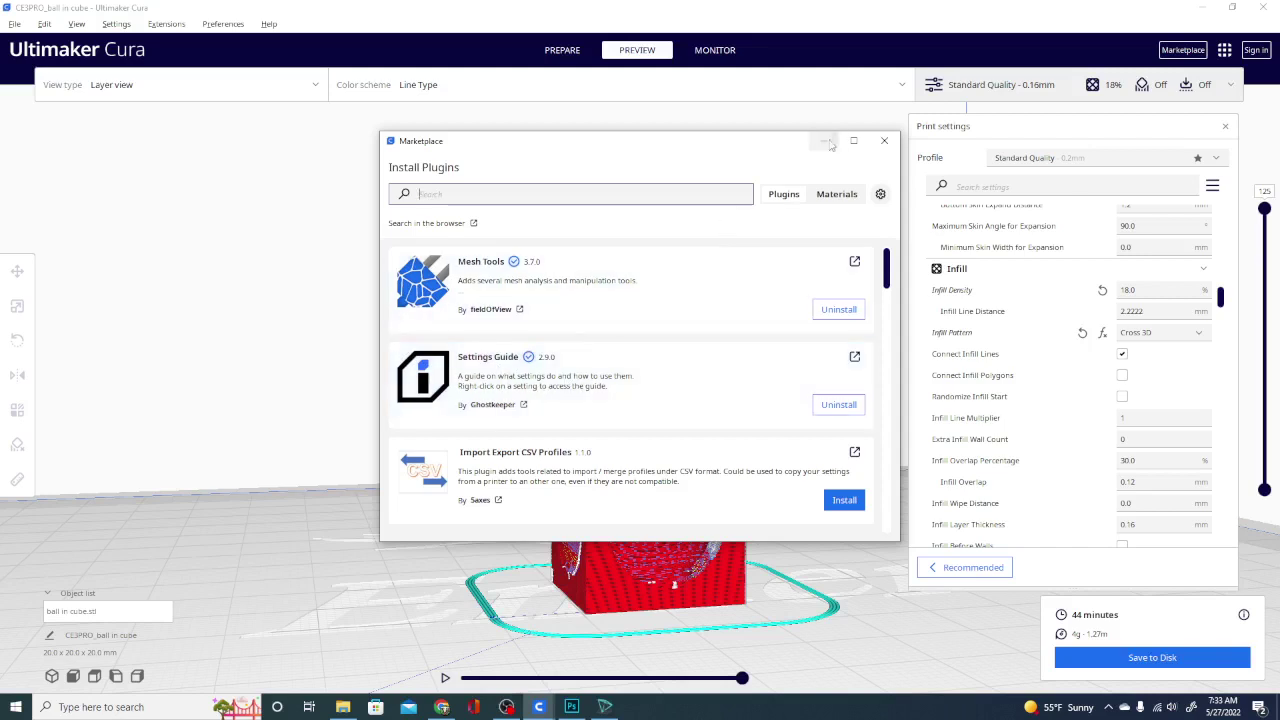
{"action": "left_click", "coordinate": [884, 140]}
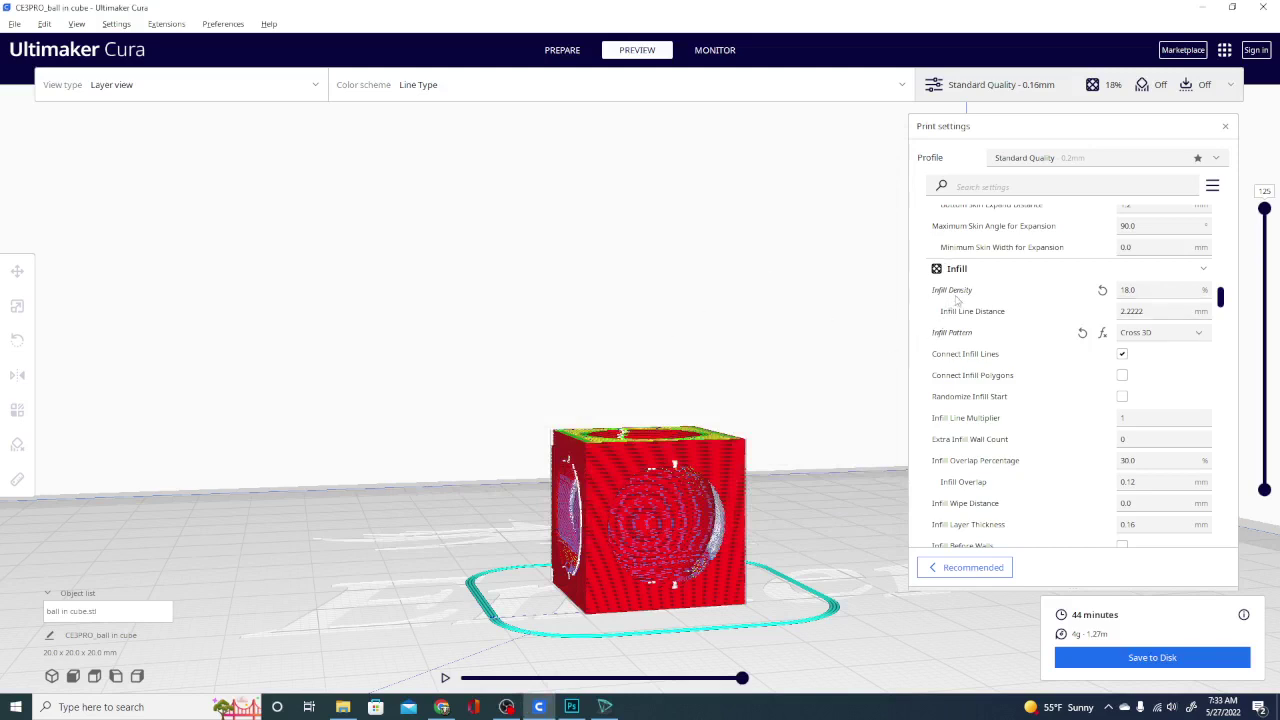
{"action": "mouse_move", "coordinate": [962, 337]}
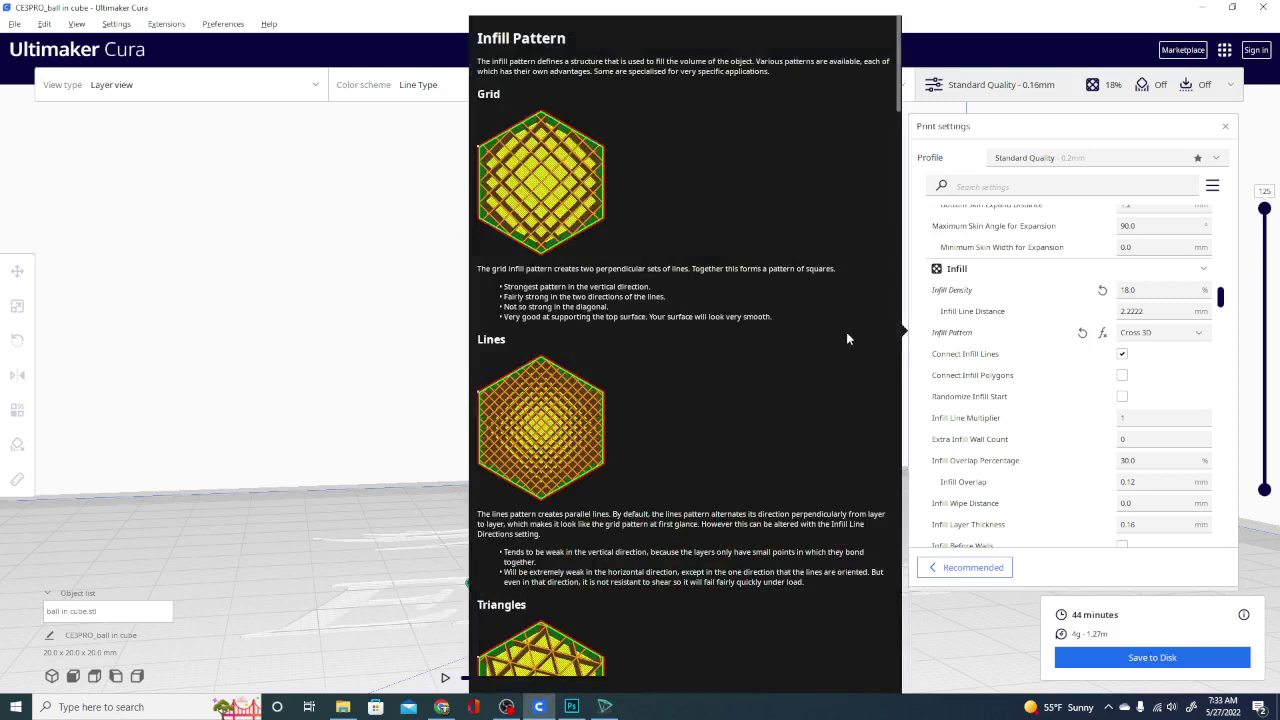
Scroll the print settings back up to Quality and bring up Layer Height's context menu
{"action": "scroll", "coordinate": [773, 367], "scroll_direction": "down", "scroll_amount": 2}
{"action": "scroll", "coordinate": [773, 367], "scroll_direction": "down", "scroll_amount": 5}
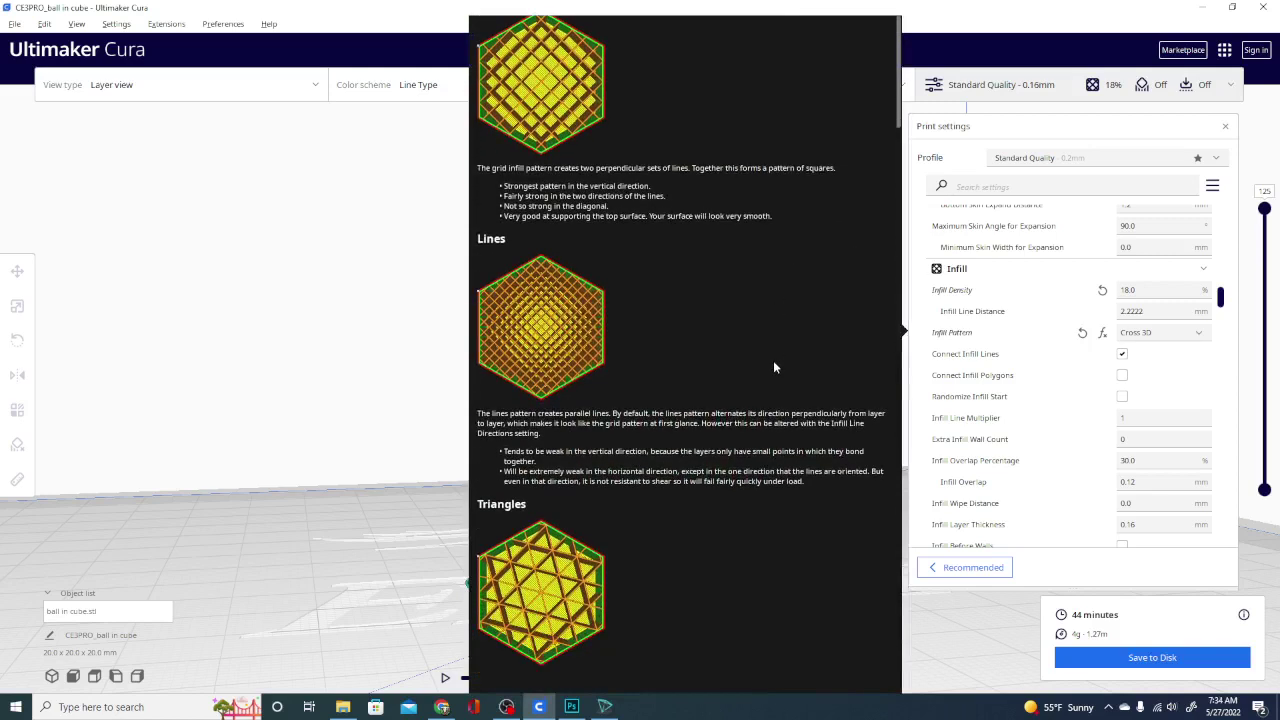
{"action": "scroll", "coordinate": [773, 367], "scroll_direction": "down", "scroll_amount": 5}
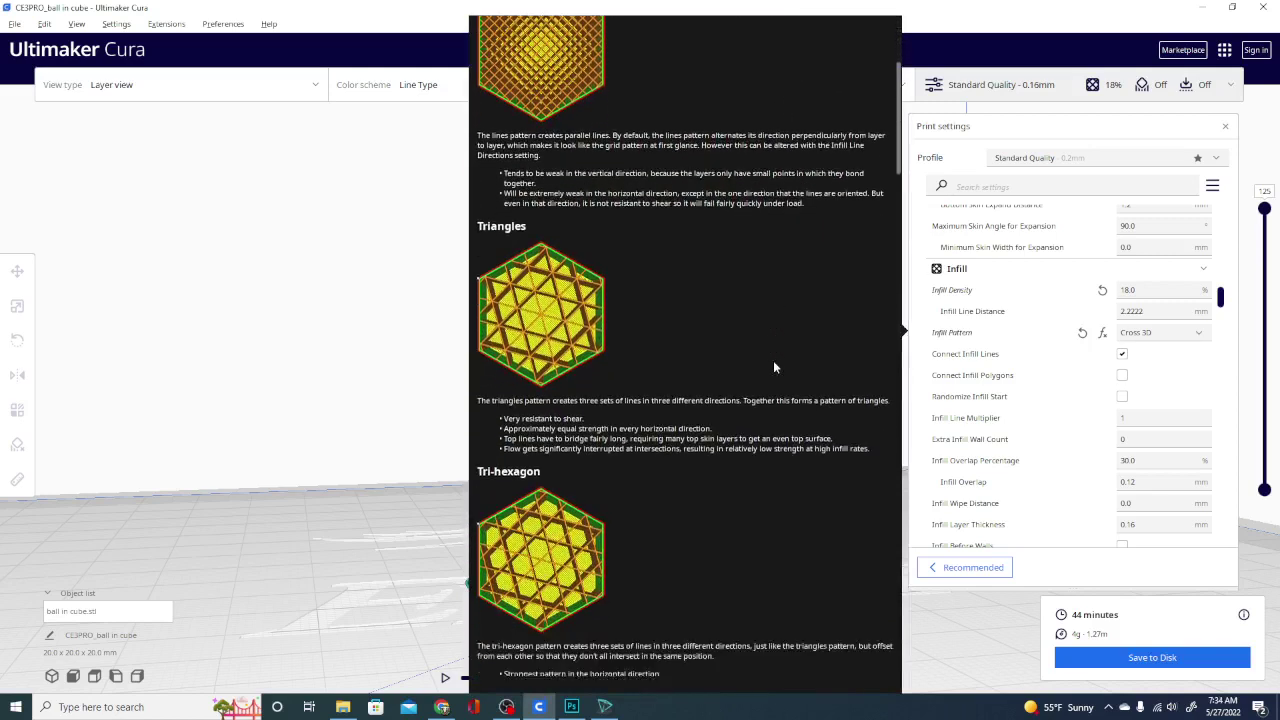
{"action": "scroll", "coordinate": [773, 367], "scroll_direction": "down", "scroll_amount": 3}
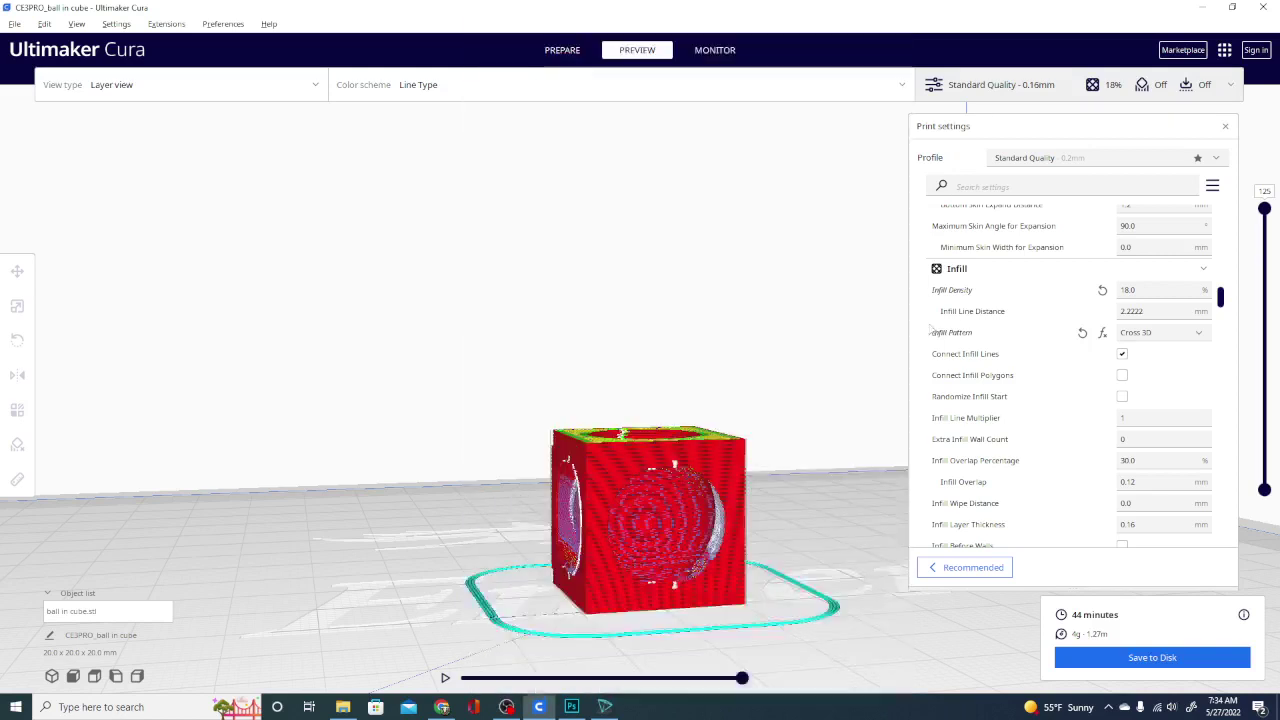
{"action": "scroll", "coordinate": [965, 345], "scroll_direction": "up", "scroll_amount": 10}
{"action": "scroll", "coordinate": [973, 340], "scroll_direction": "up", "scroll_amount": 10}
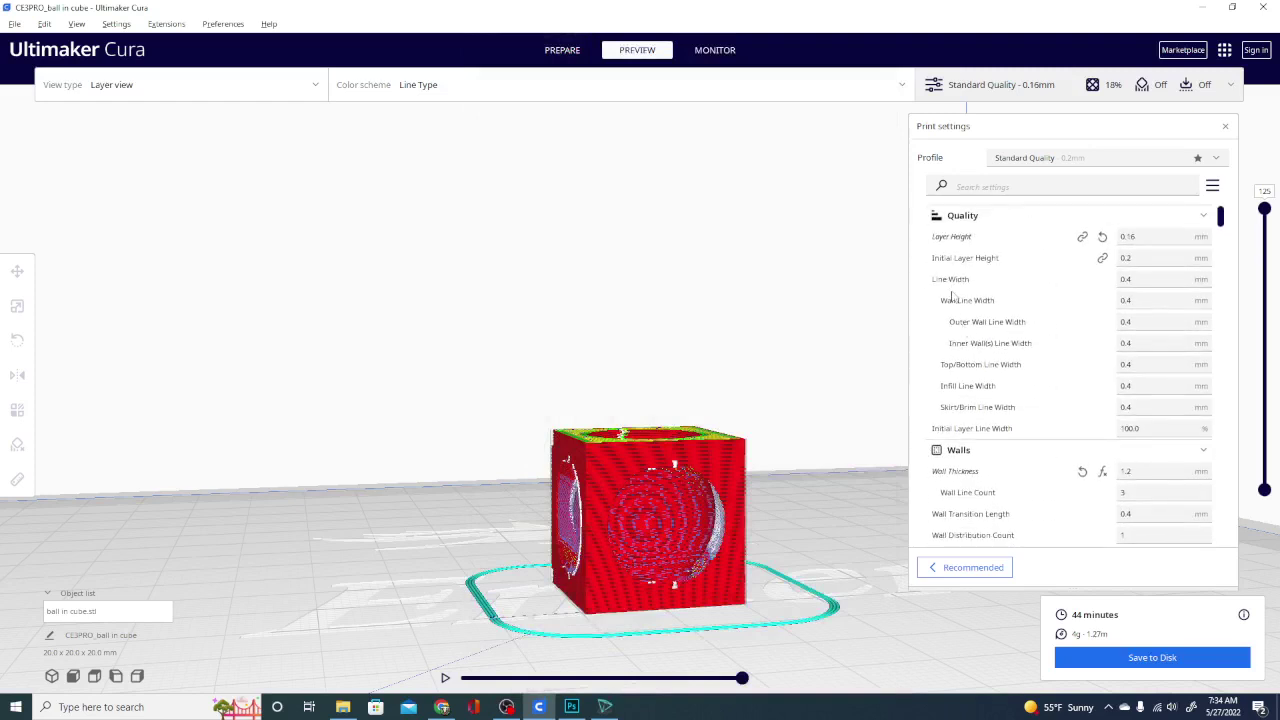
{"action": "mouse_move", "coordinate": [959, 240]}
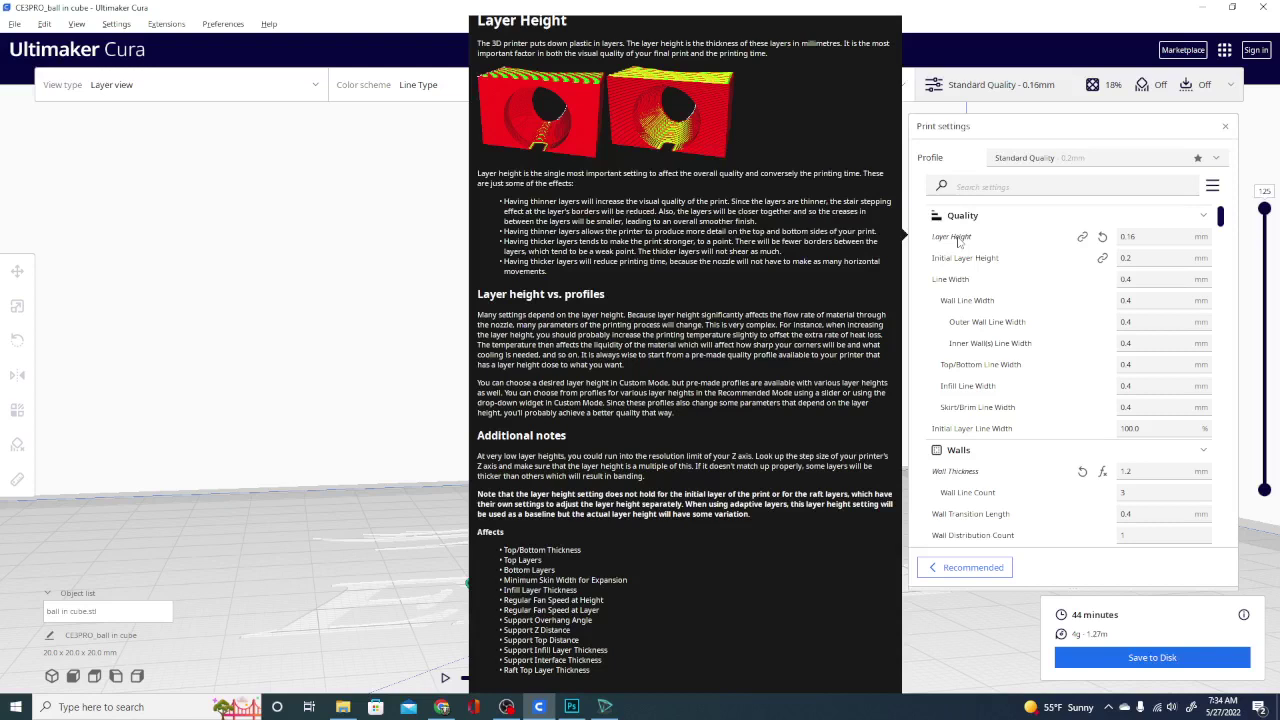
{"action": "right_click", "coordinate": [959, 241]}
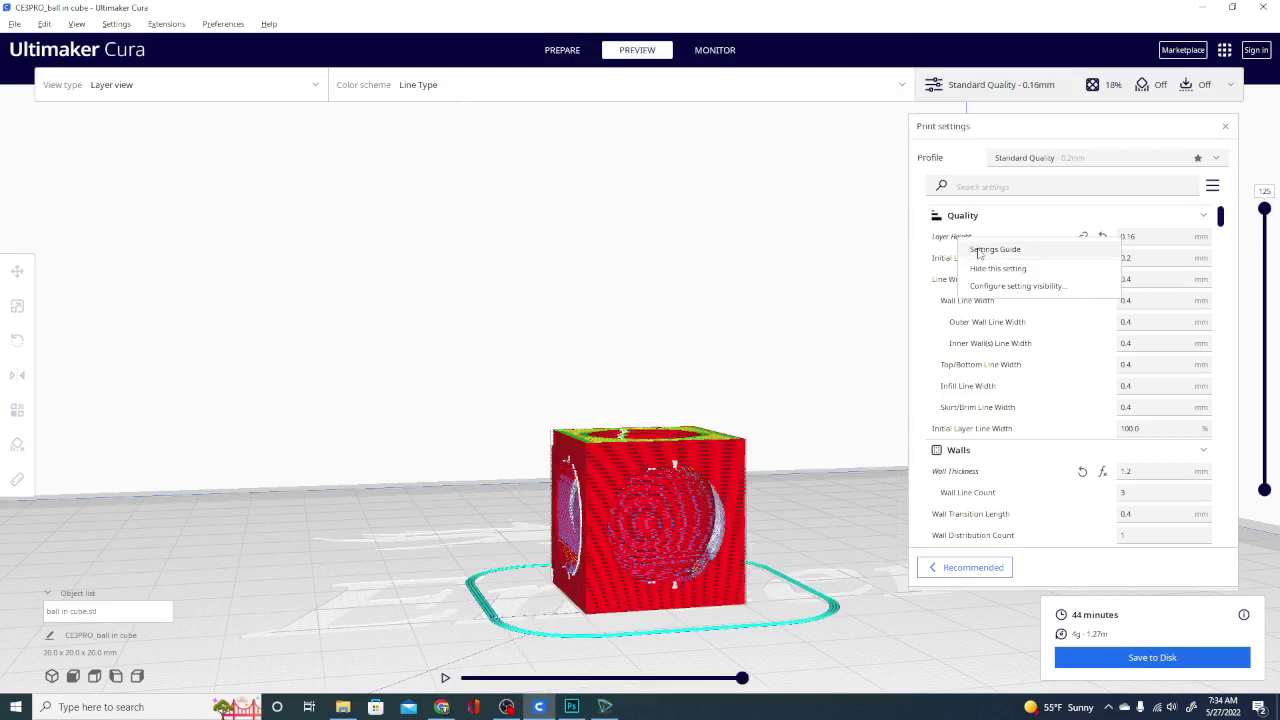
{"action": "left_click", "coordinate": [980, 251]}
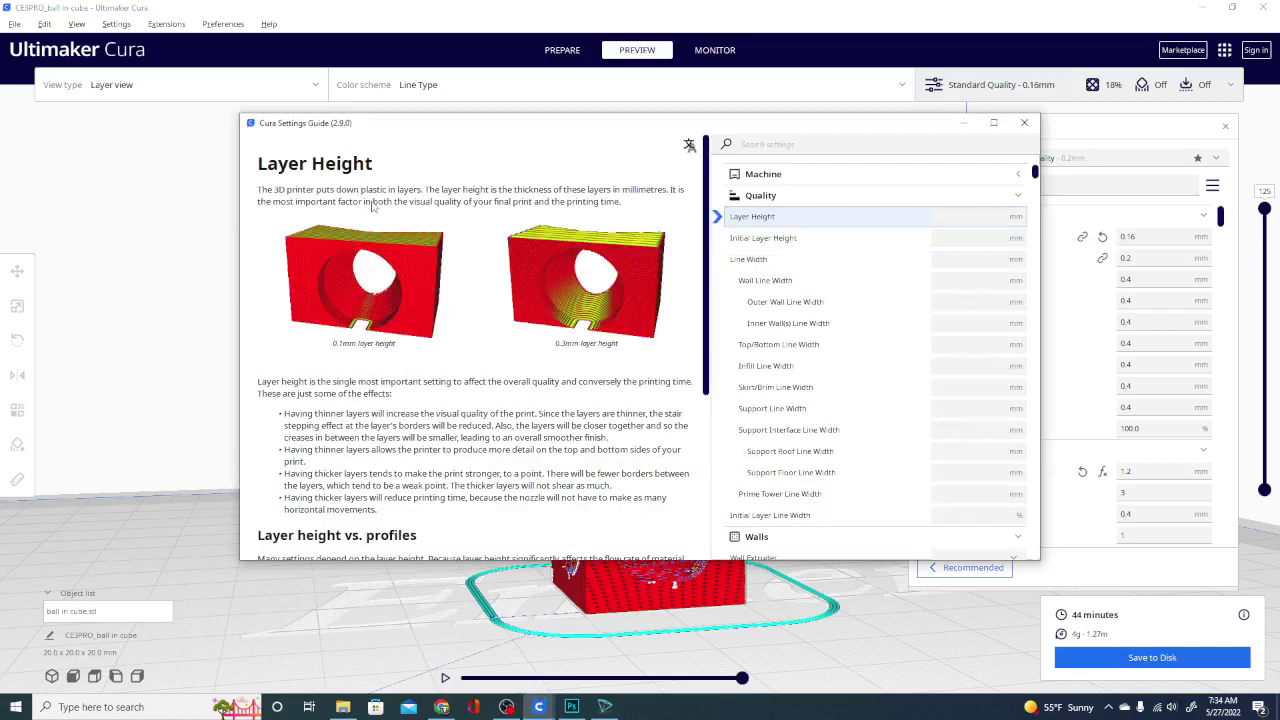
{"action": "scroll", "coordinate": [372, 205], "scroll_direction": "down", "scroll_amount": 3}
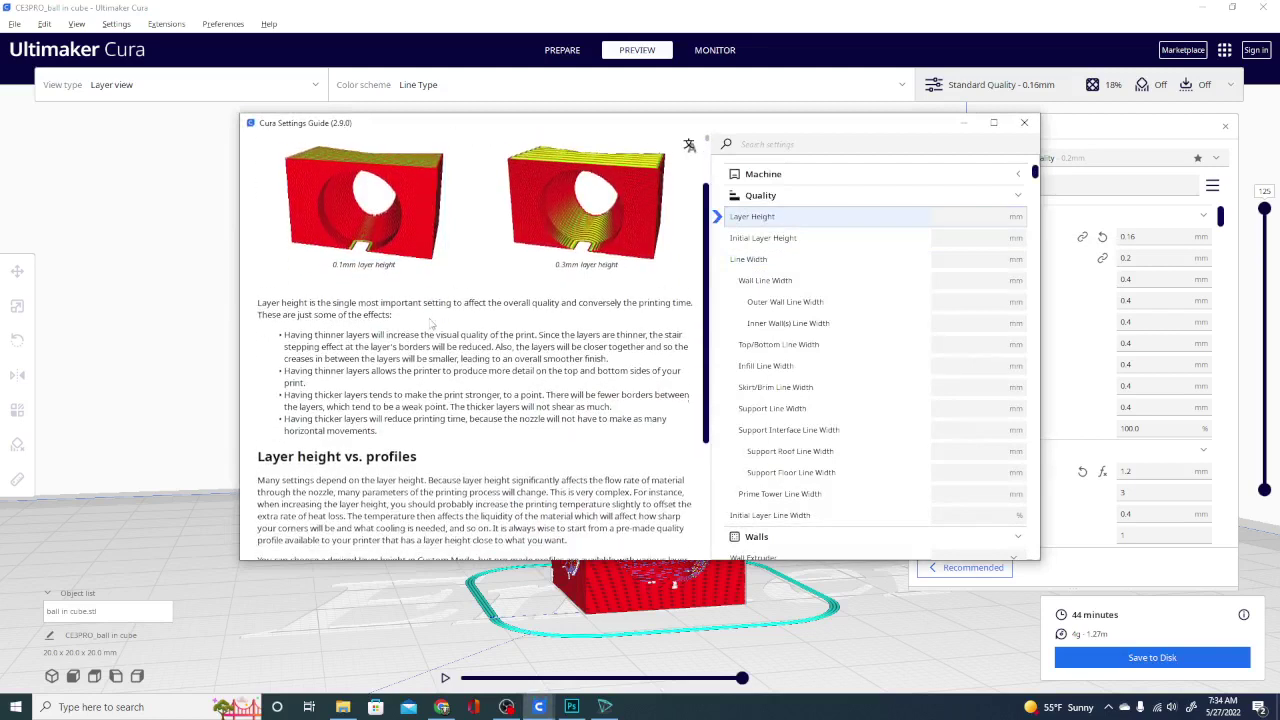
{"action": "scroll", "coordinate": [432, 322], "scroll_direction": "down", "scroll_amount": 3}
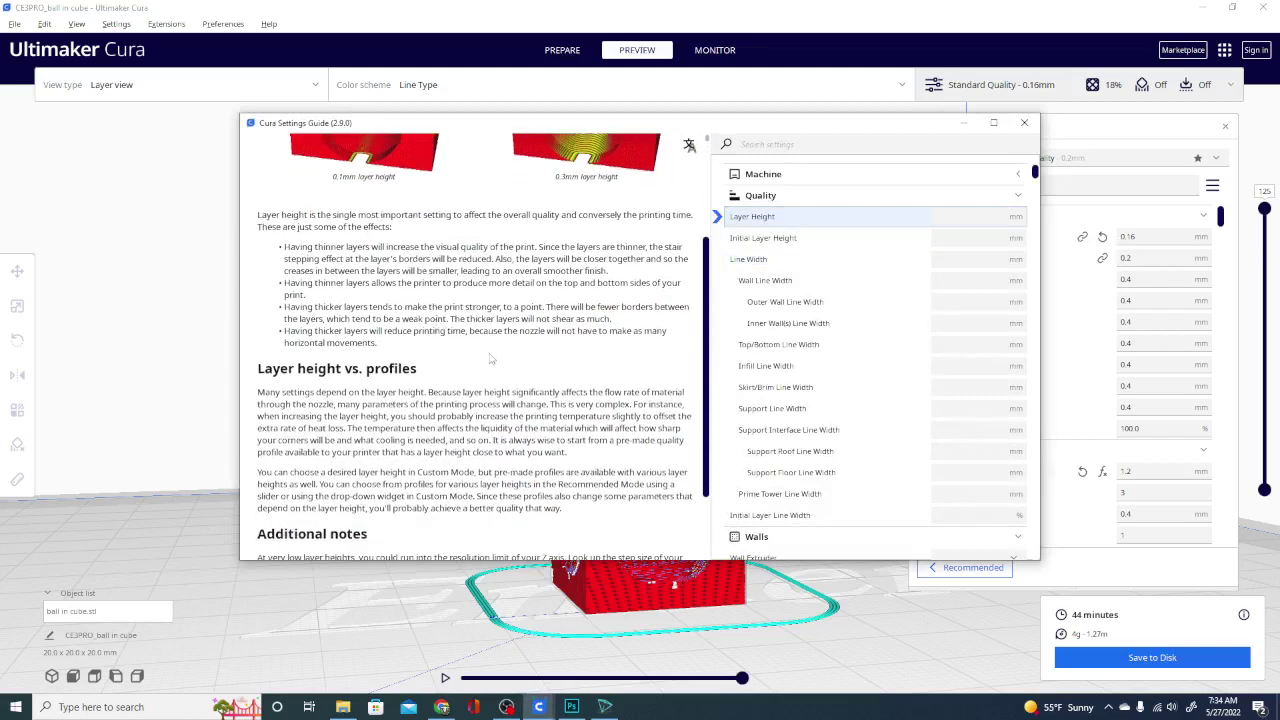
{"action": "left_click_drag", "start_coordinate": [706, 354], "coordinate": [714, 407]}
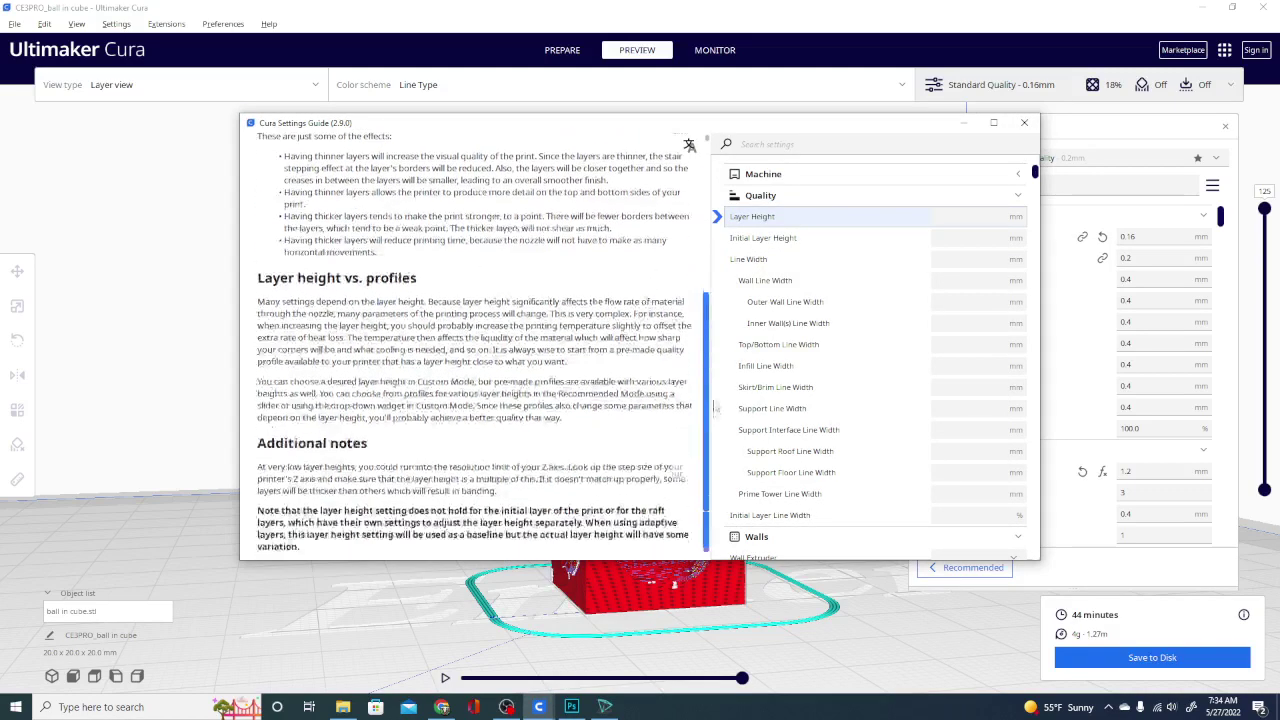
{"action": "key", "text": "Escape"}
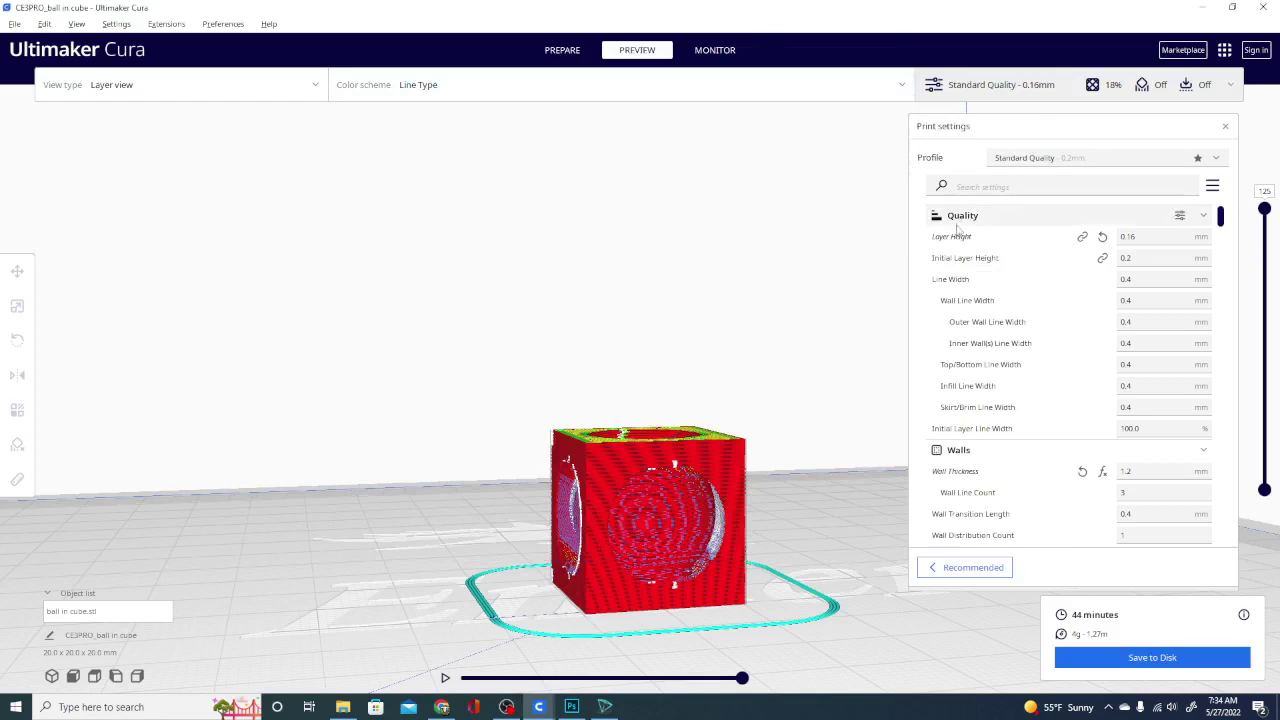
Read the Layer Height tooltip and scroll the print settings list back up
{"action": "mouse_move", "coordinate": [960, 236]}
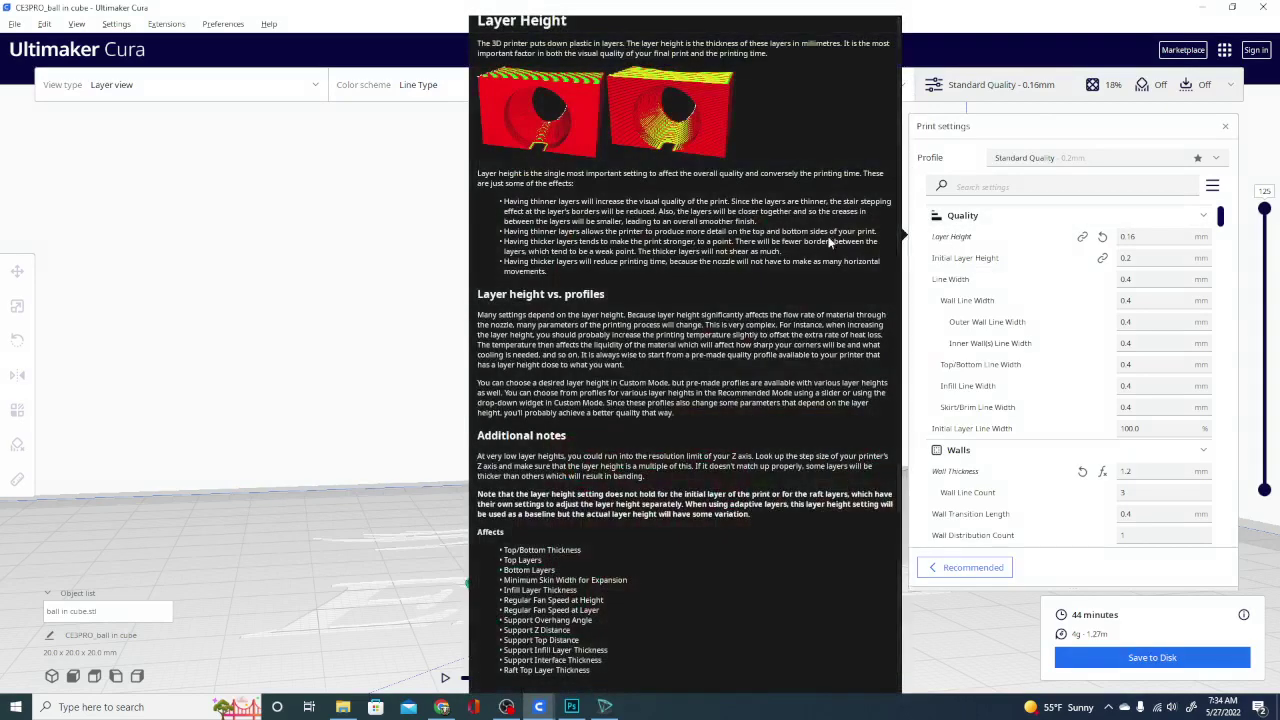
{"action": "scroll", "coordinate": [815, 320], "scroll_direction": "up", "scroll_amount": 2}
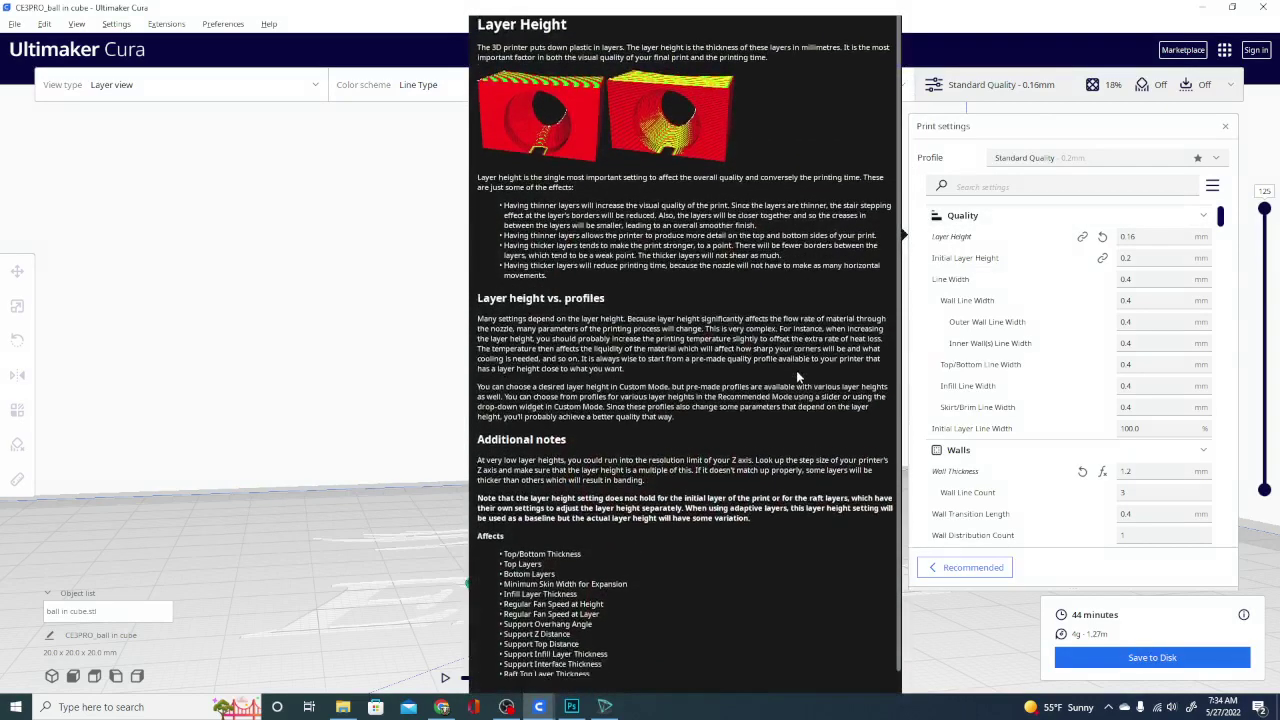
{"action": "scroll", "coordinate": [797, 360], "scroll_direction": "up", "scroll_amount": 1}
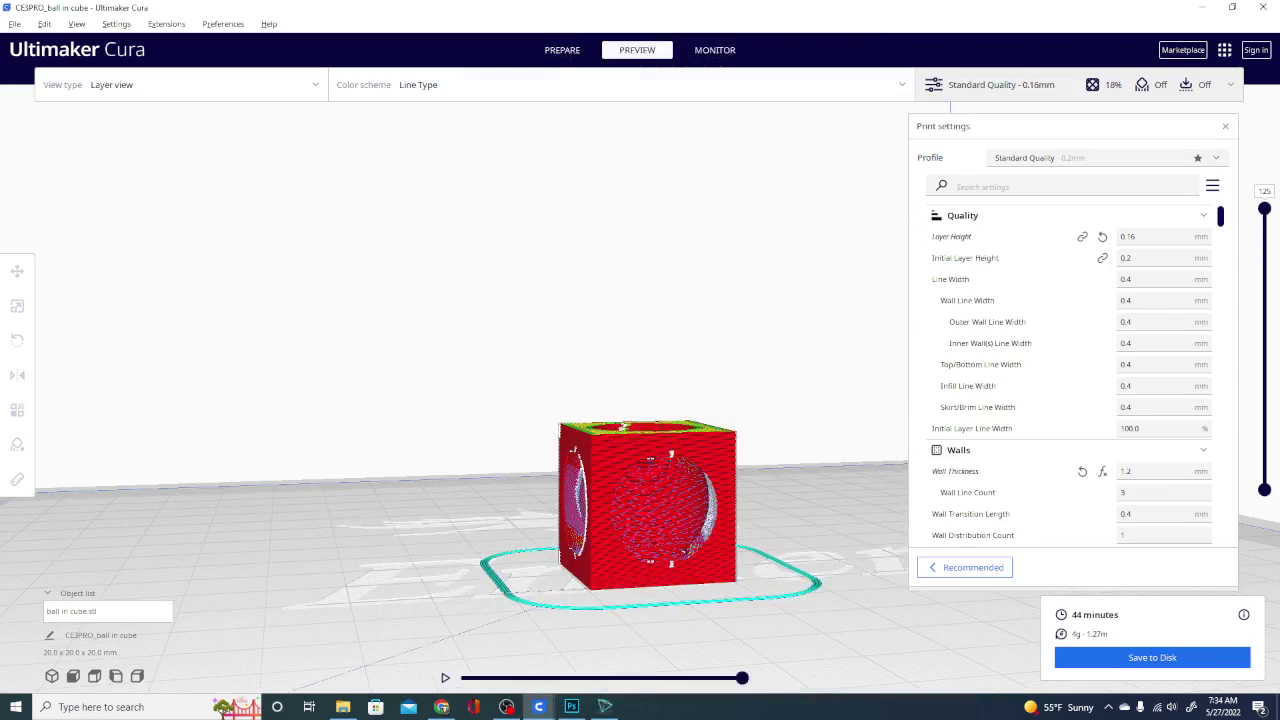
Bring the Settings Guide window to the front and filter its settings list by 'bridge'
{"action": "mouse_move", "coordinate": [538, 707]}
{"action": "left_click", "coordinate": [568, 662]}
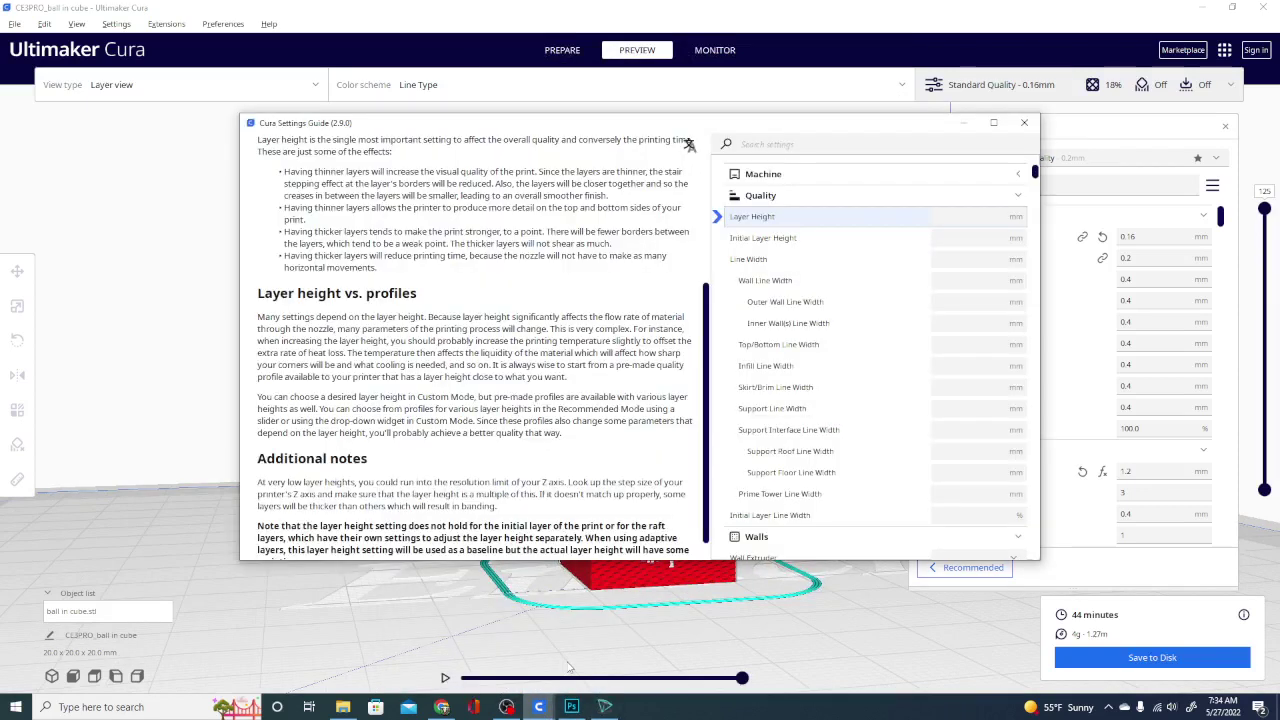
{"action": "scroll", "coordinate": [620, 320], "scroll_direction": "up", "scroll_amount": 2}
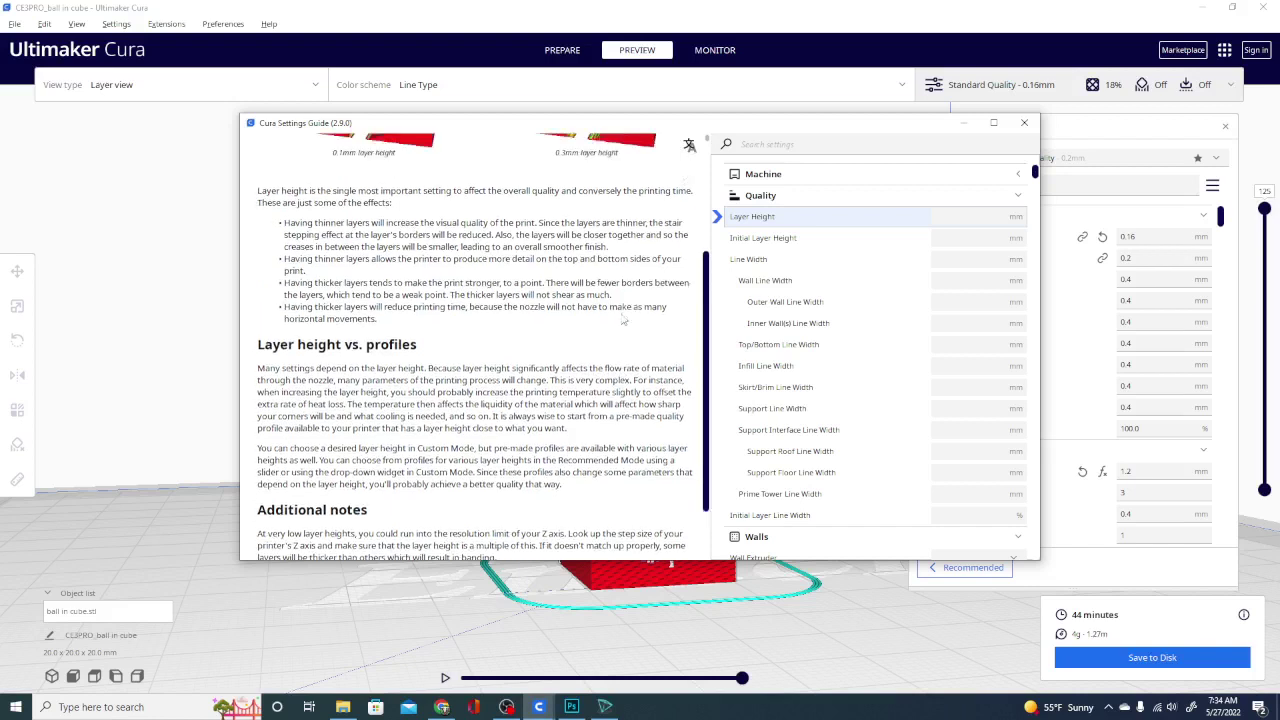
{"action": "scroll", "coordinate": [623, 320], "scroll_direction": "up", "scroll_amount": 5}
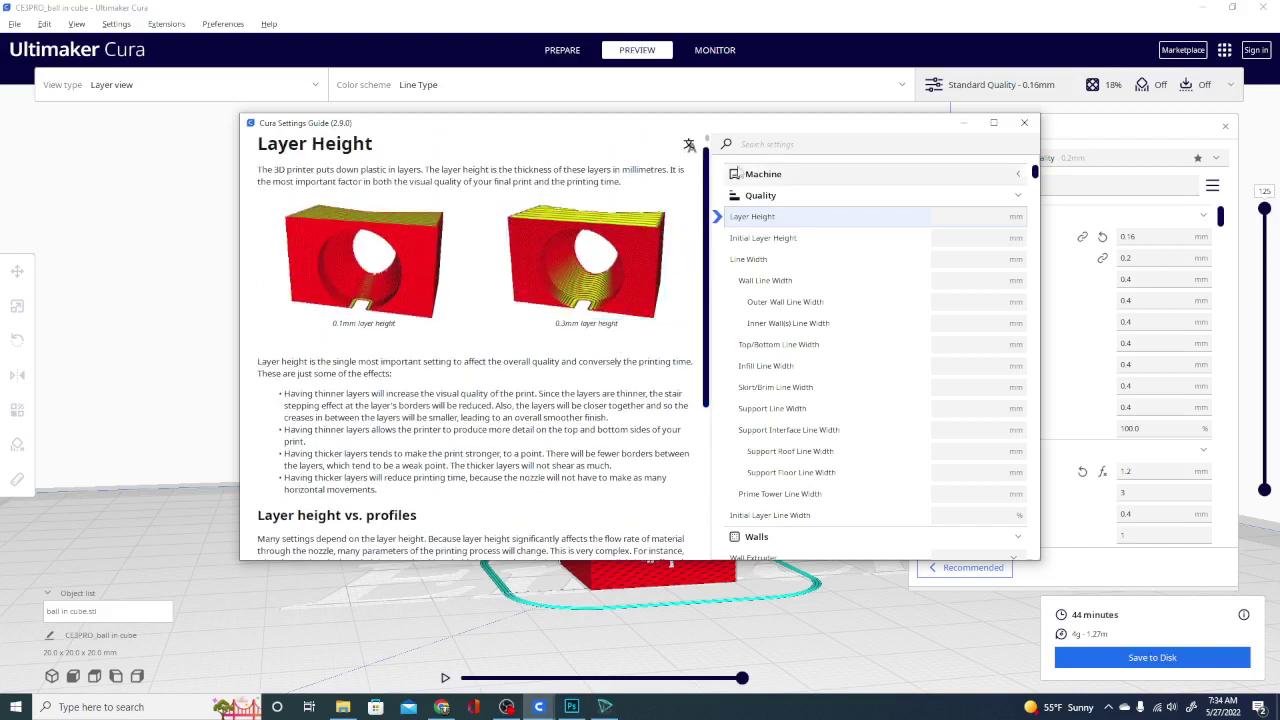
{"action": "left_click", "coordinate": [752, 146]}
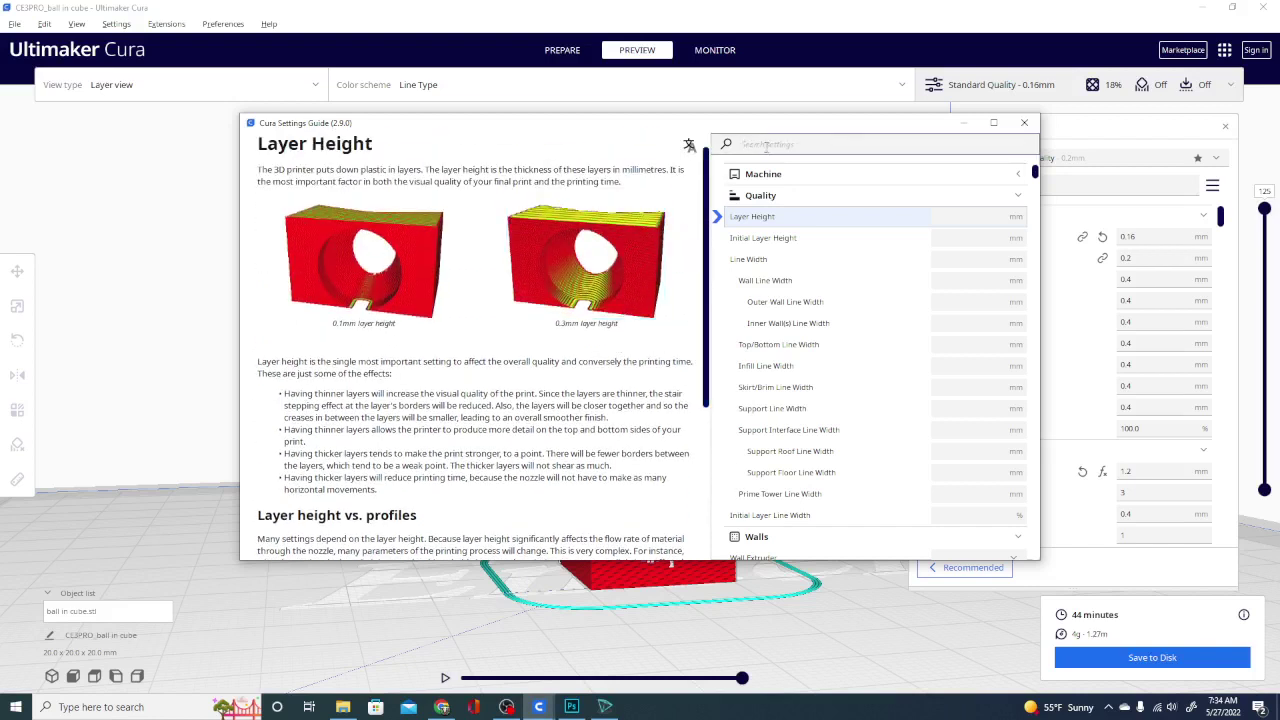
{"action": "type", "text": "bridge"}
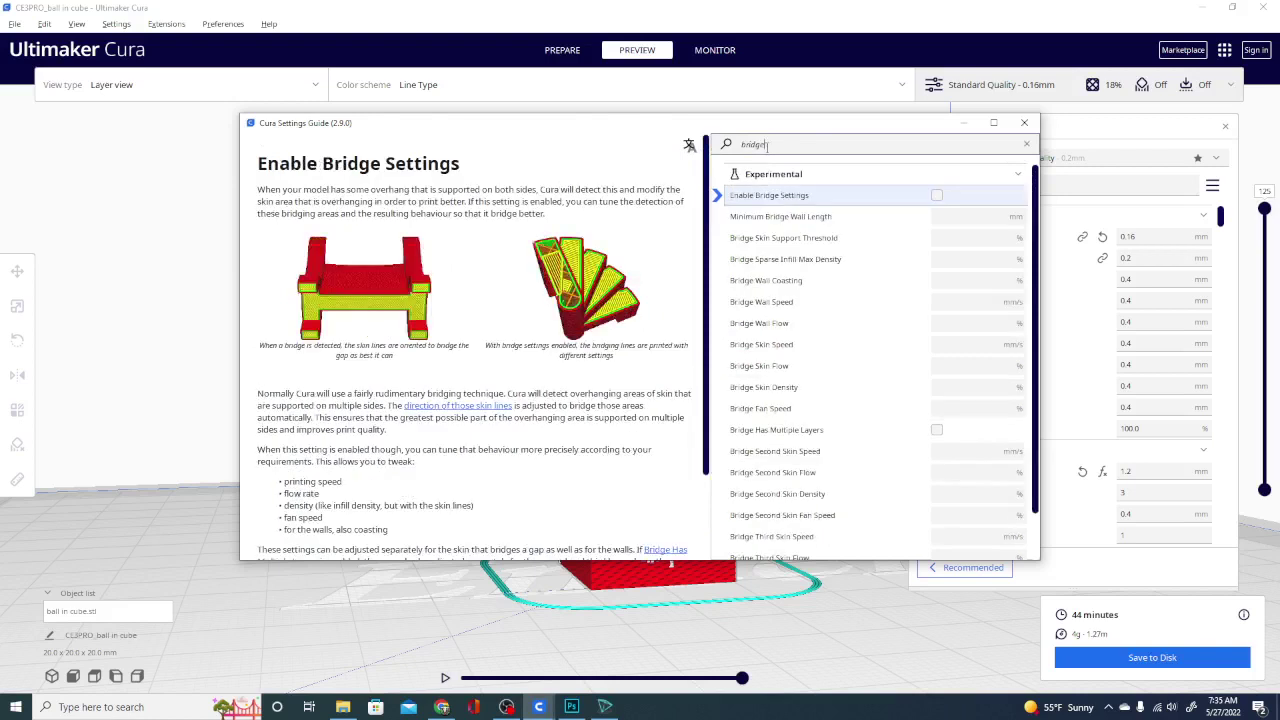
Browse guide pages for Minimum Bridge Wall Length through Bridge Skin Flow
{"action": "left_click", "coordinate": [790, 216]}
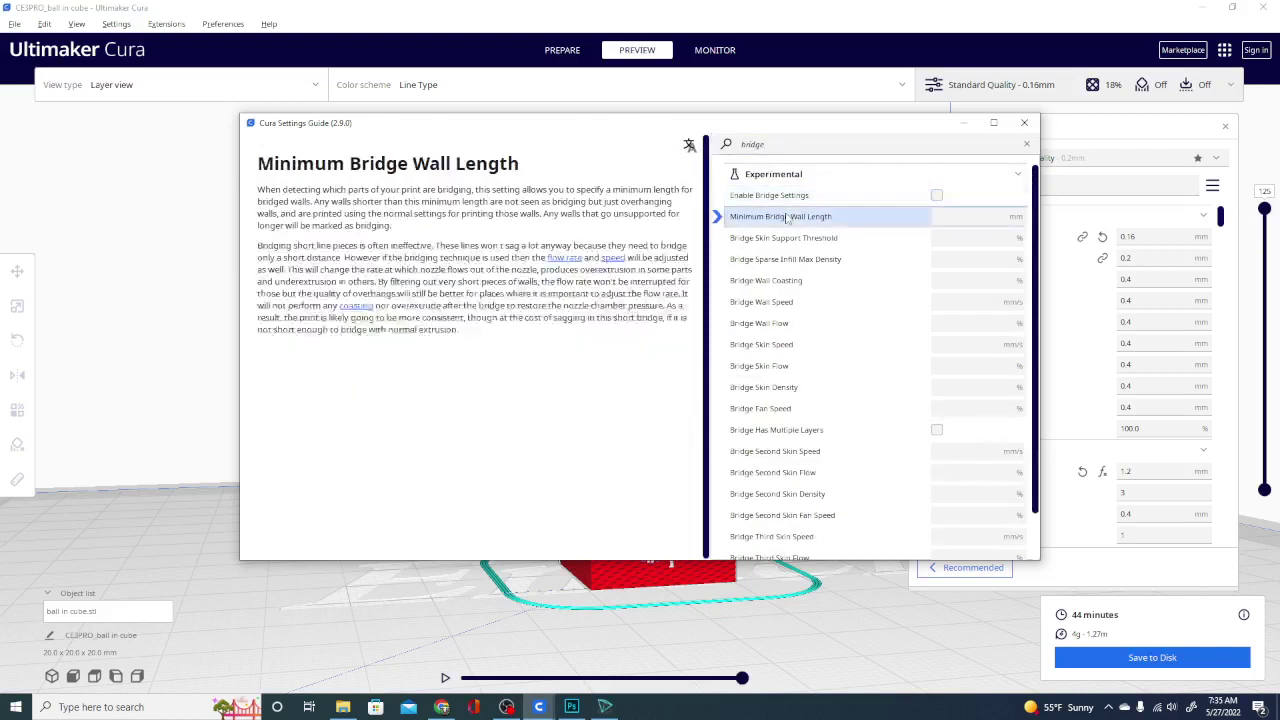
{"action": "left_click", "coordinate": [797, 240]}
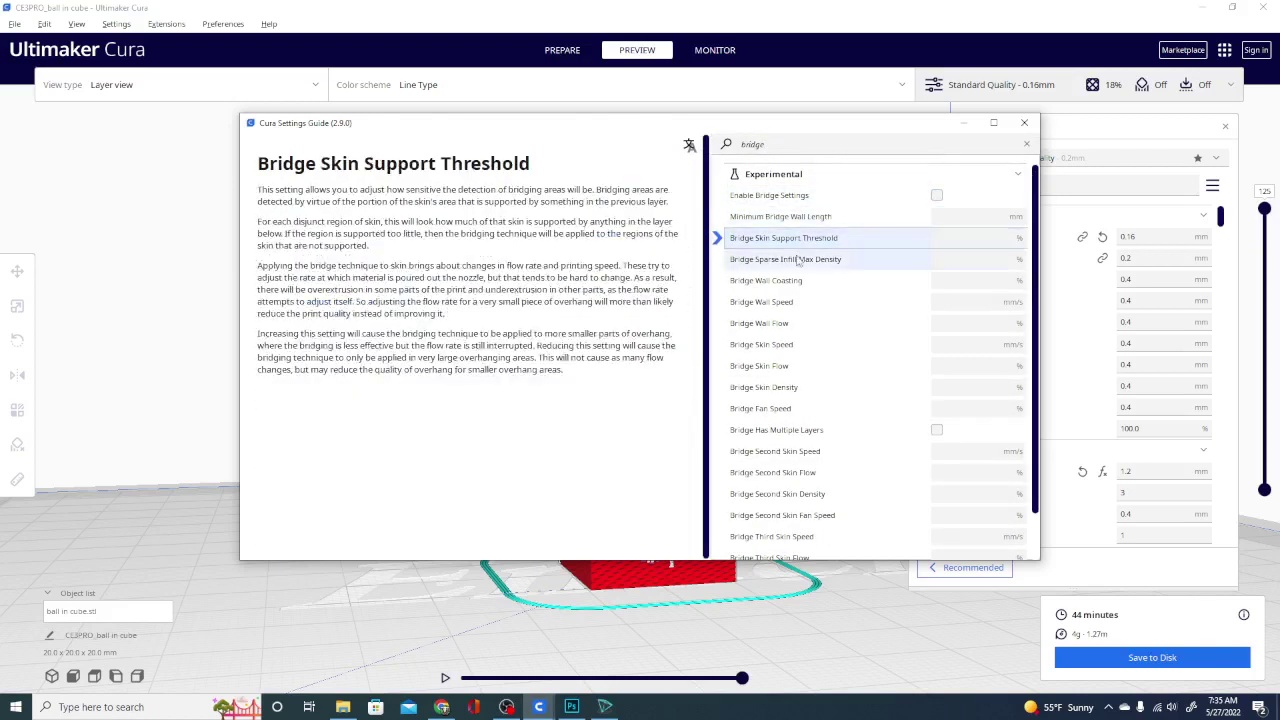
{"action": "left_click", "coordinate": [795, 261]}
{"action": "left_click", "coordinate": [785, 281]}
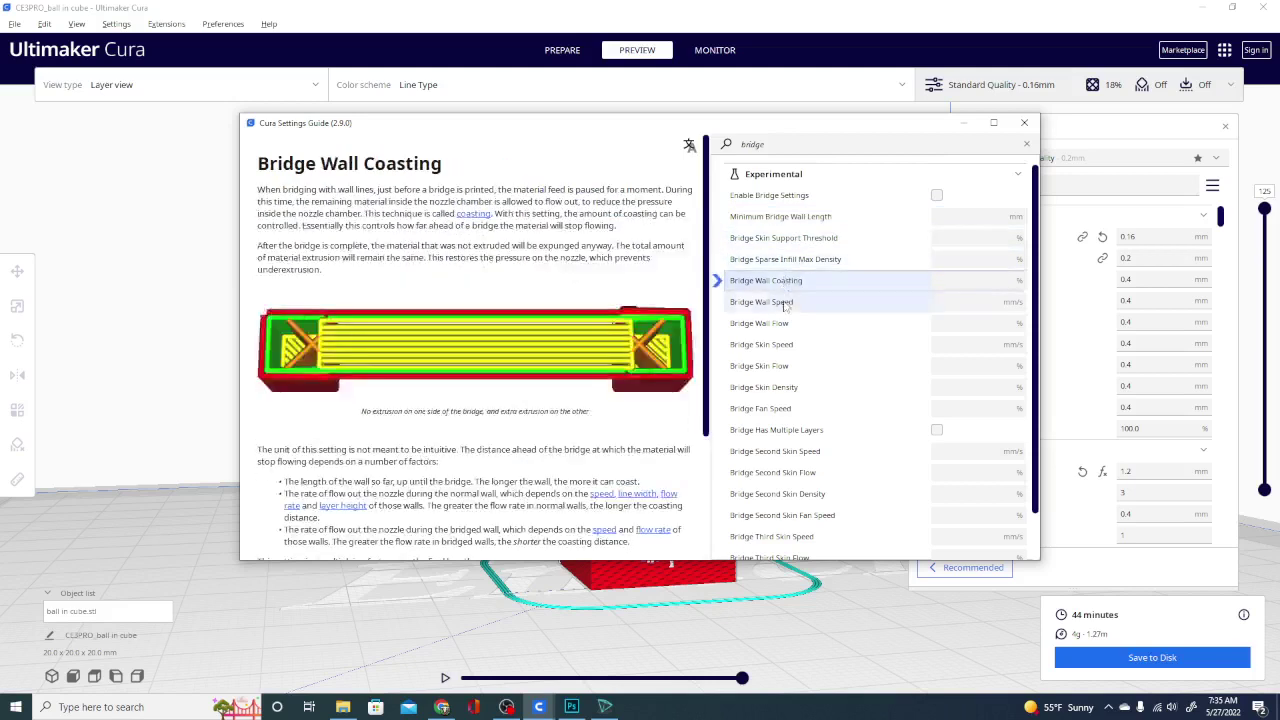
{"action": "left_click", "coordinate": [778, 302]}
{"action": "left_click", "coordinate": [778, 323]}
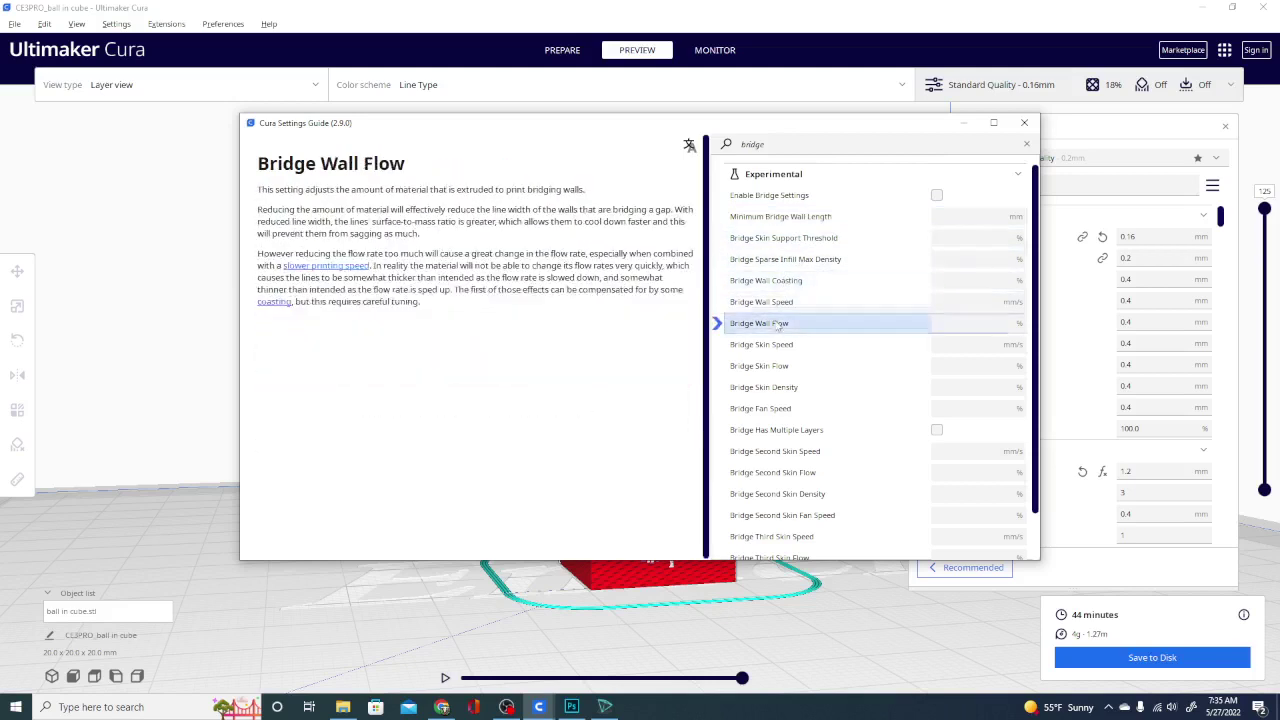
{"action": "left_click", "coordinate": [778, 345]}
{"action": "left_click", "coordinate": [778, 365]}
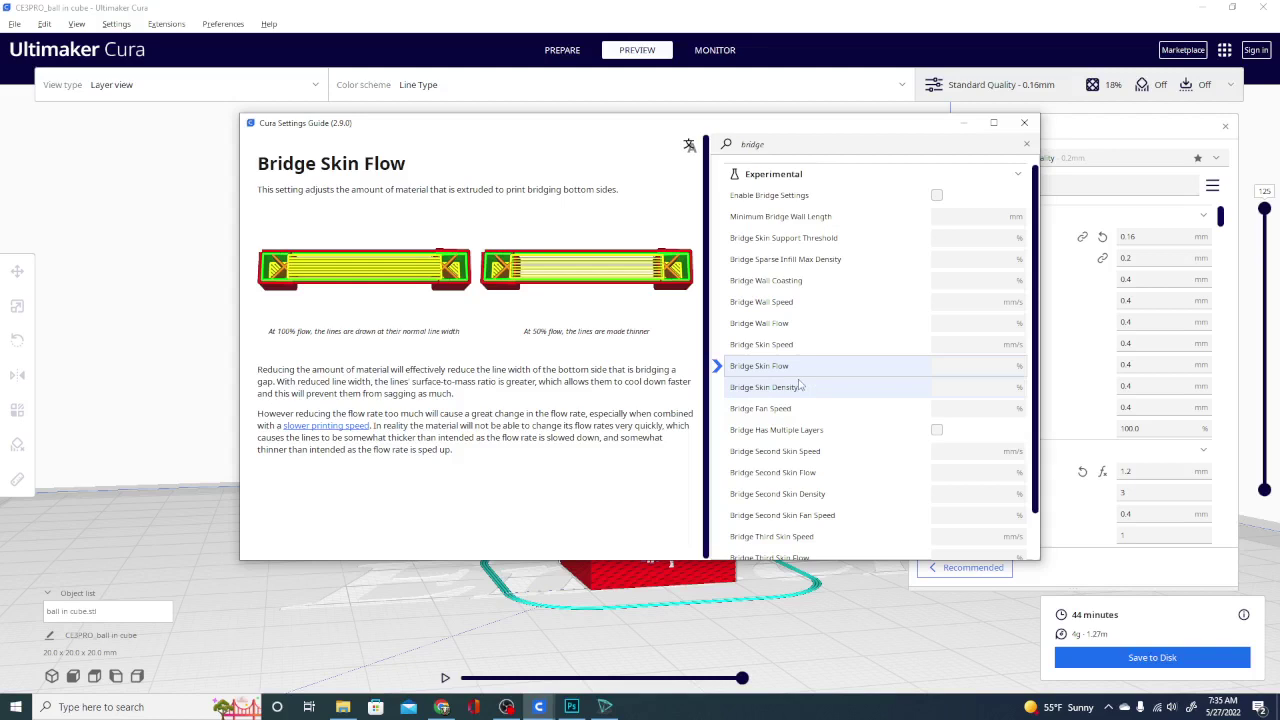
View Bridge Second Skin Flow, Density and Fan Speed pages, then search for 'infill'
{"action": "scroll", "coordinate": [780, 410], "scroll_direction": "down", "scroll_amount": 1}
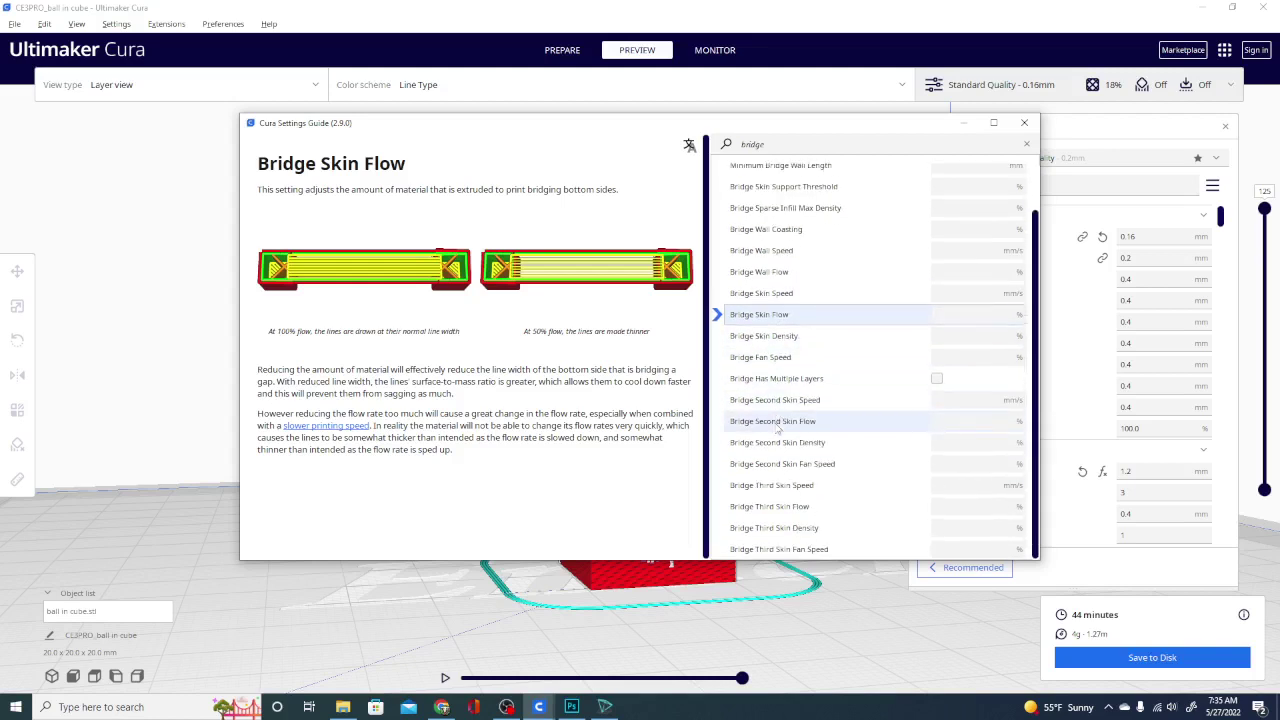
{"action": "left_click", "coordinate": [776, 426]}
{"action": "left_click", "coordinate": [783, 442]}
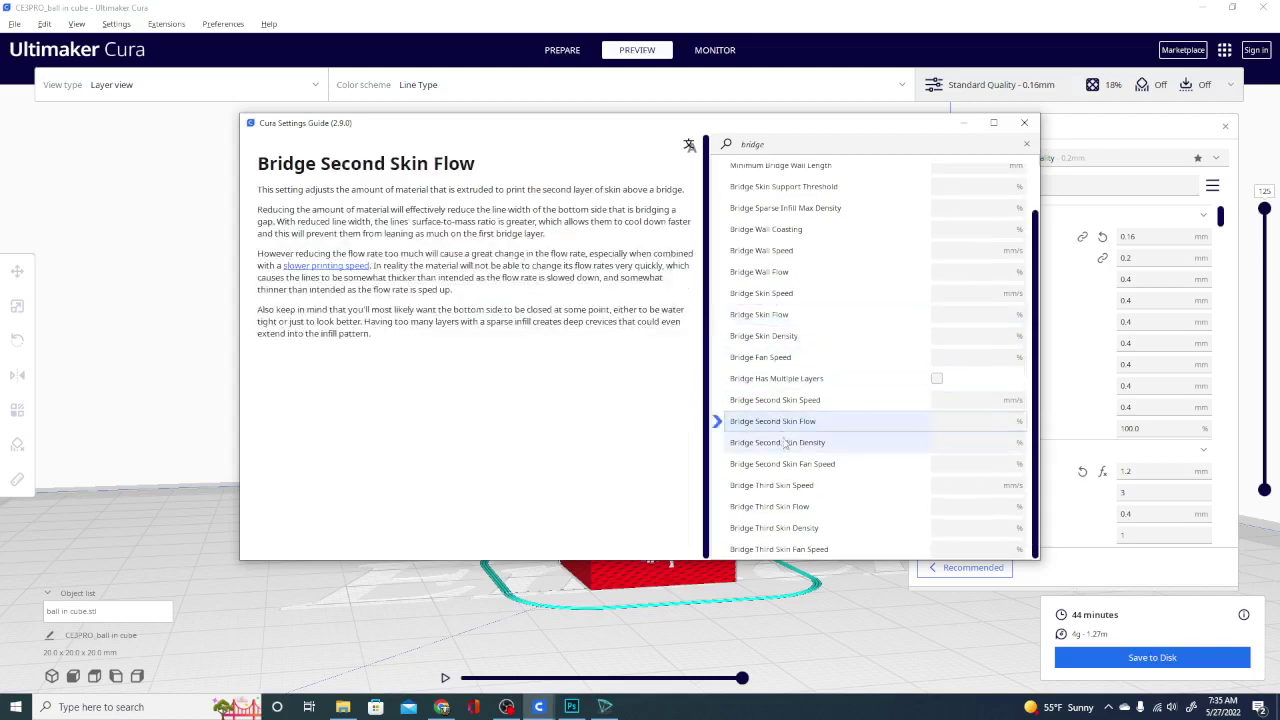
{"action": "left_click", "coordinate": [783, 464]}
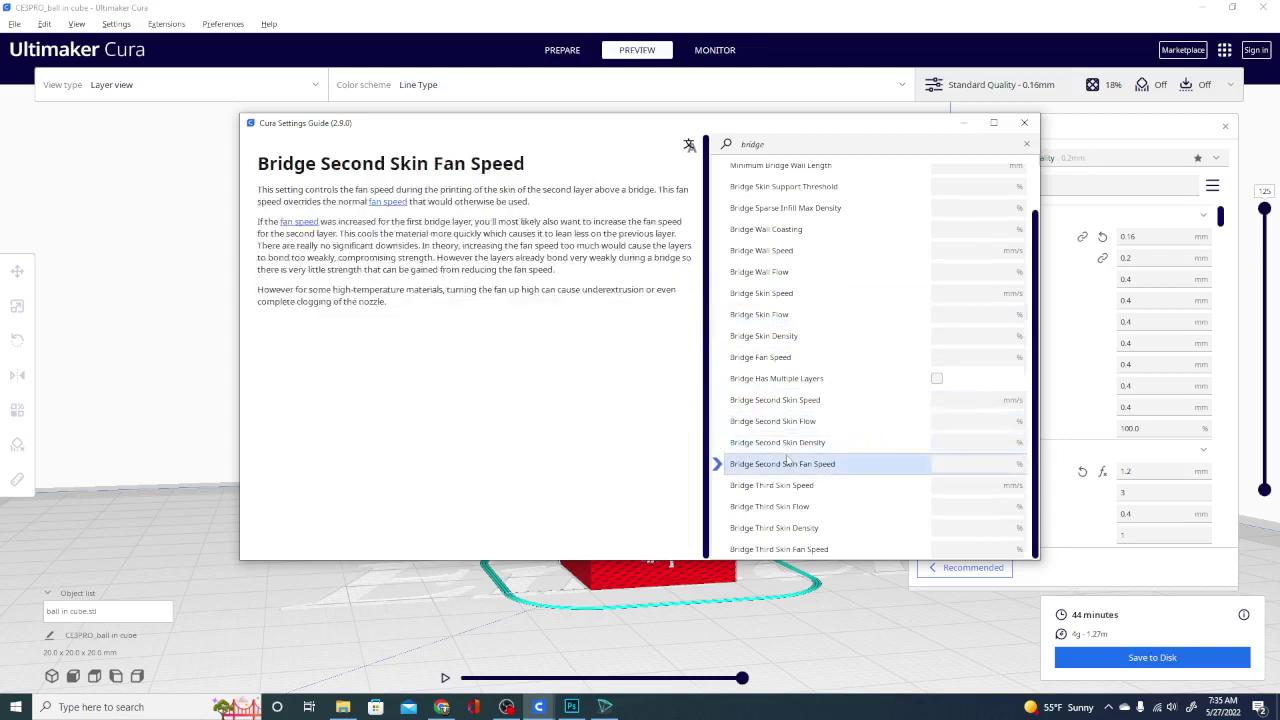
{"action": "scroll", "coordinate": [779, 405], "scroll_direction": "up", "scroll_amount": 1}
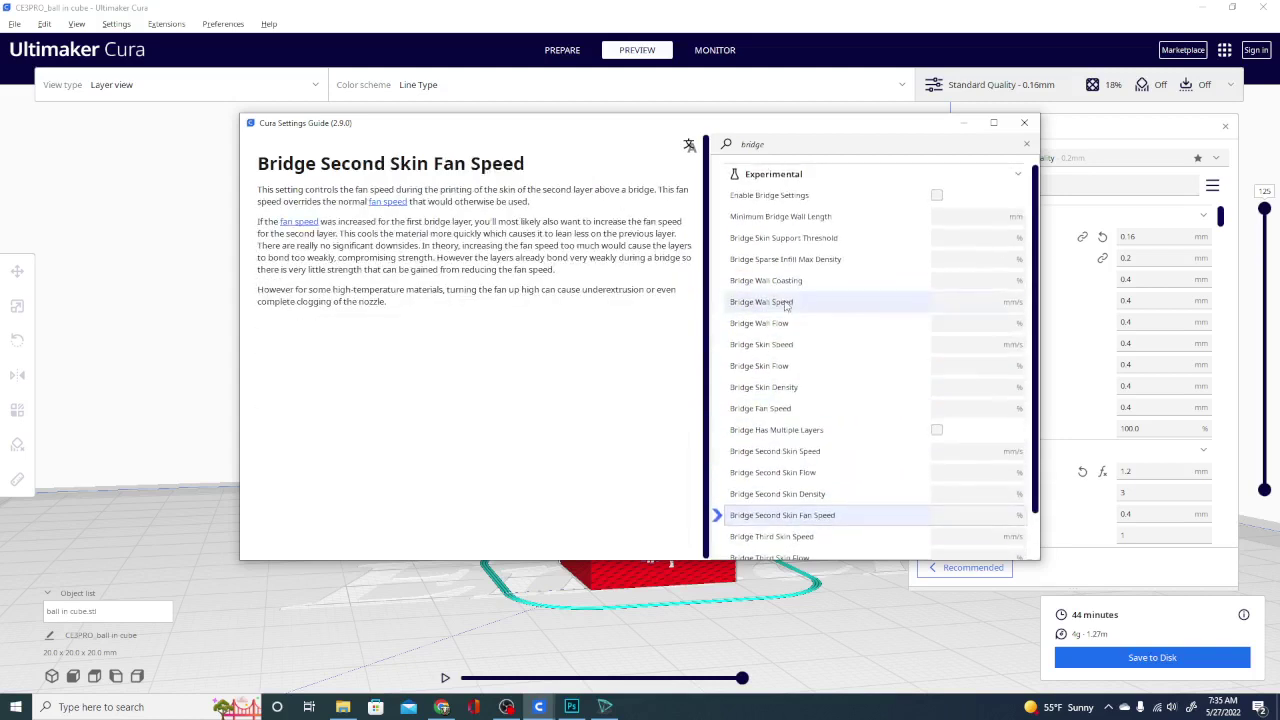
{"action": "left_click", "coordinate": [789, 144]}
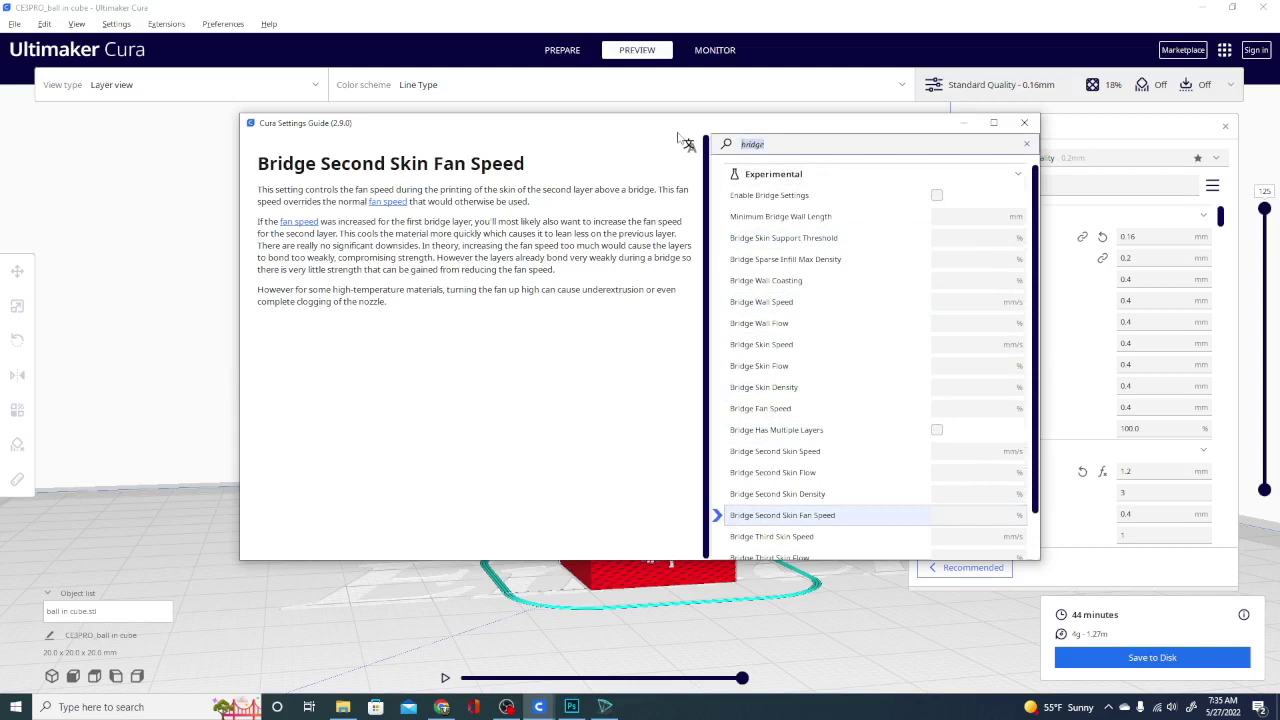
{"action": "type", "text": "infill"}
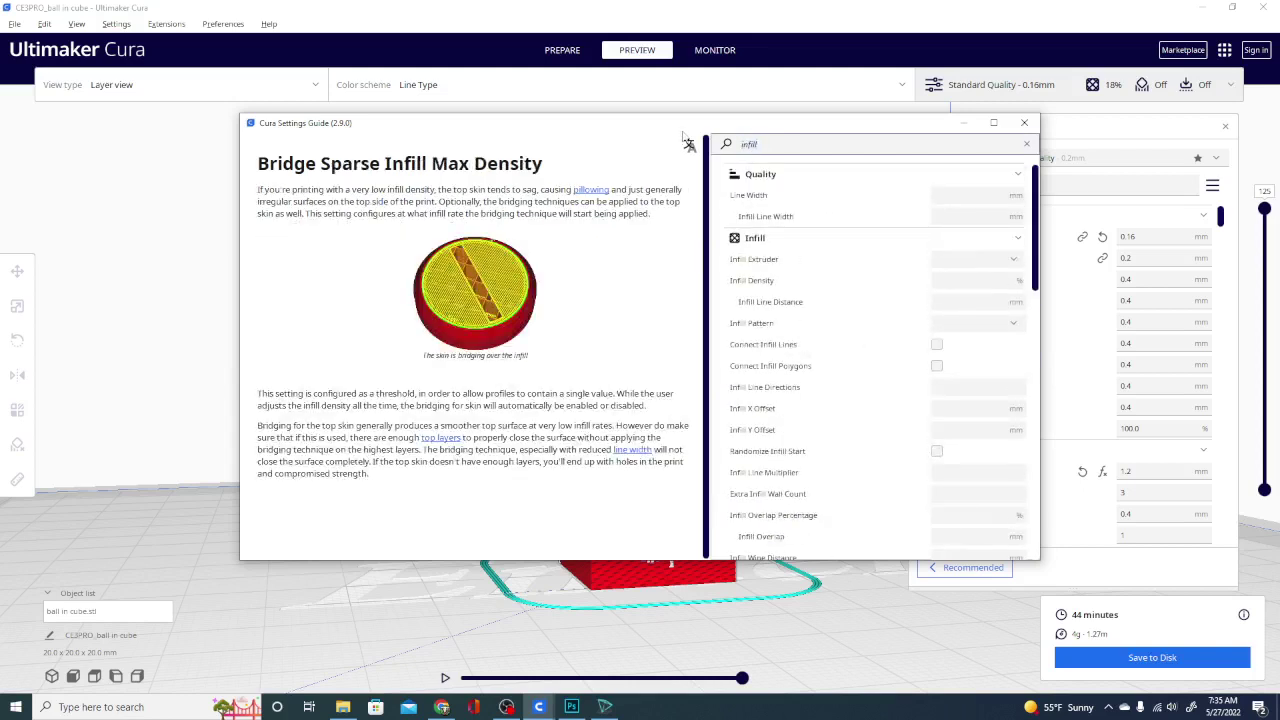
Open the Infill Pattern guide page and scroll down to its Zigzag description
{"action": "left_click", "coordinate": [775, 323]}
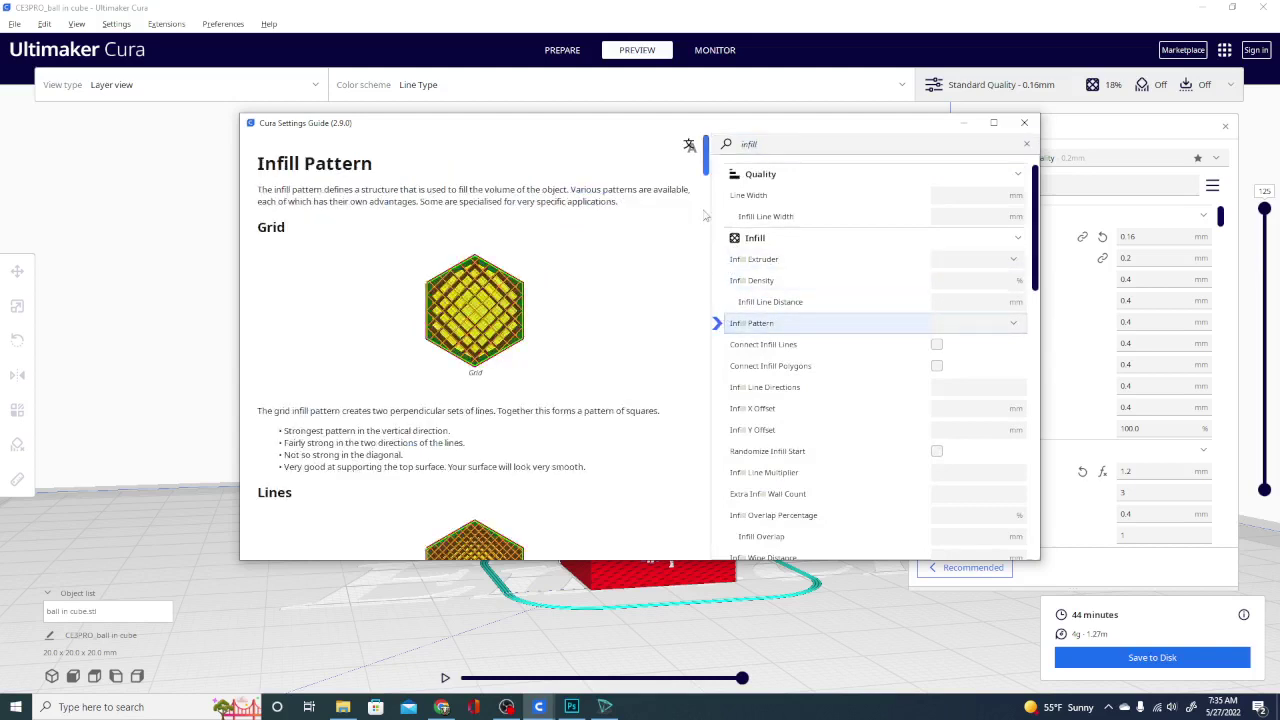
{"action": "left_click_drag", "start_coordinate": [707, 178], "coordinate": [715, 571]}
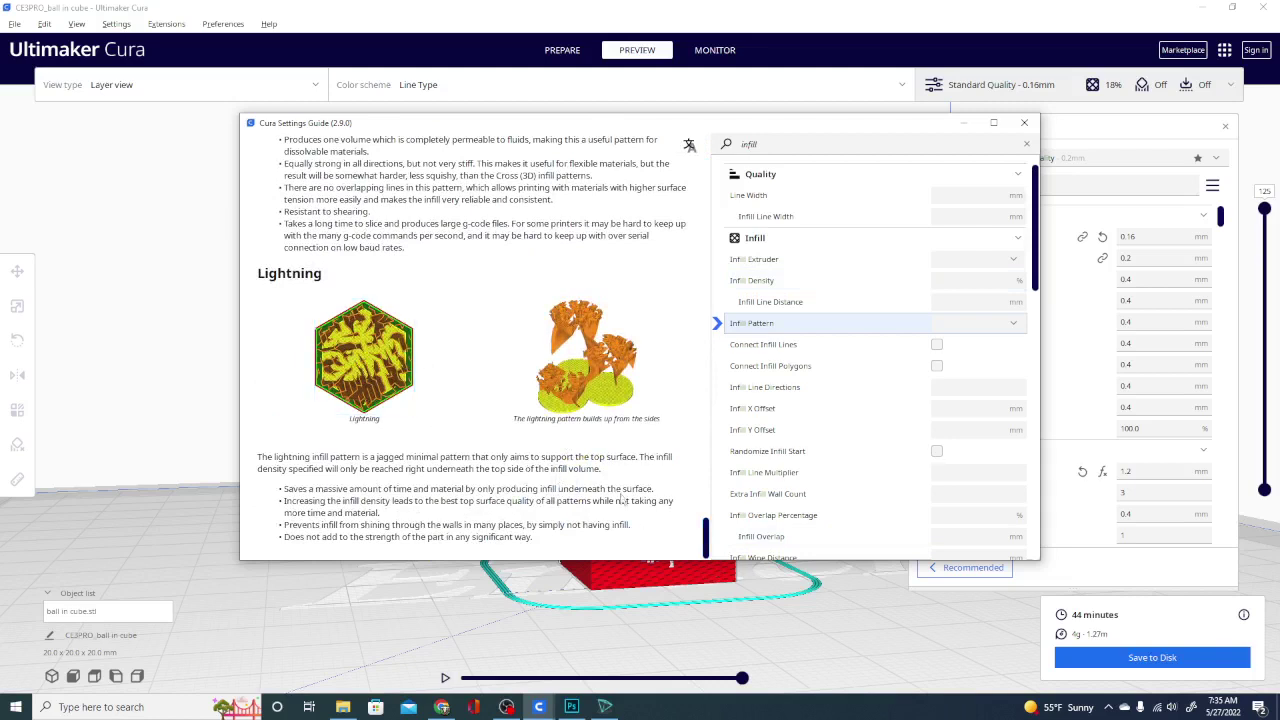
{"action": "left_click_drag", "start_coordinate": [707, 550], "coordinate": [755, 424]}
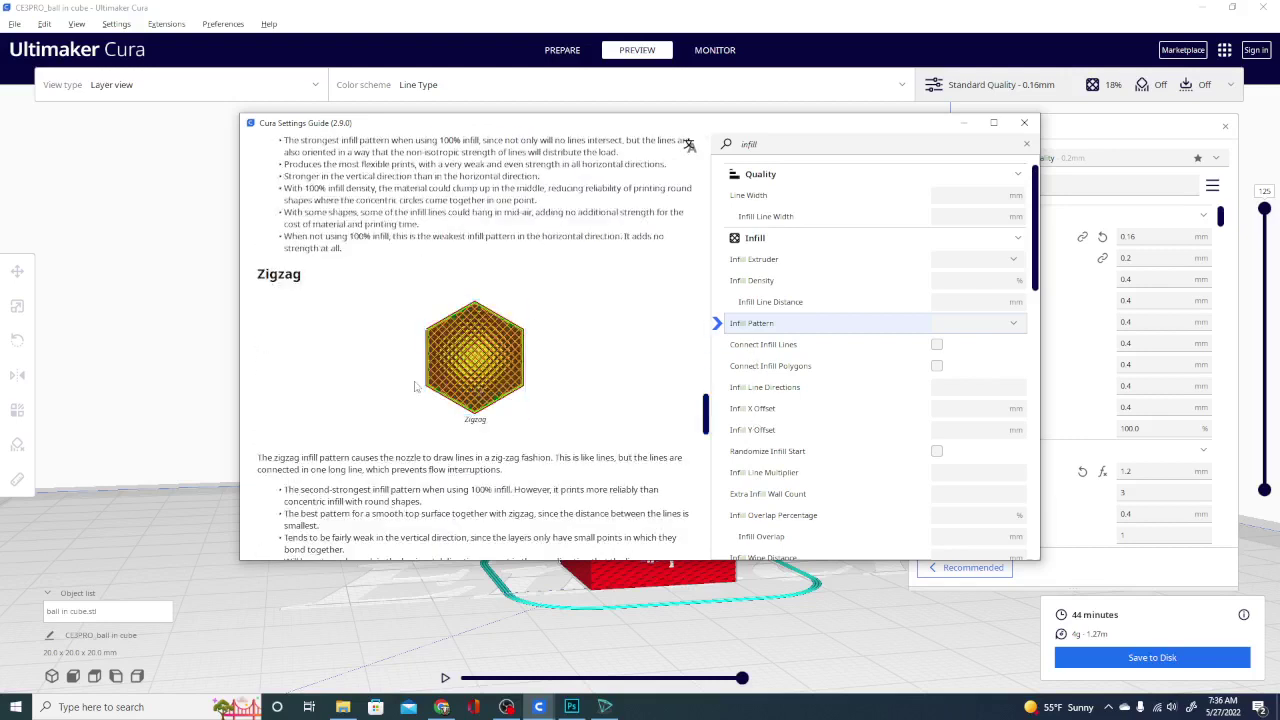
{"action": "scroll", "coordinate": [417, 386], "scroll_direction": "down", "scroll_amount": 2}
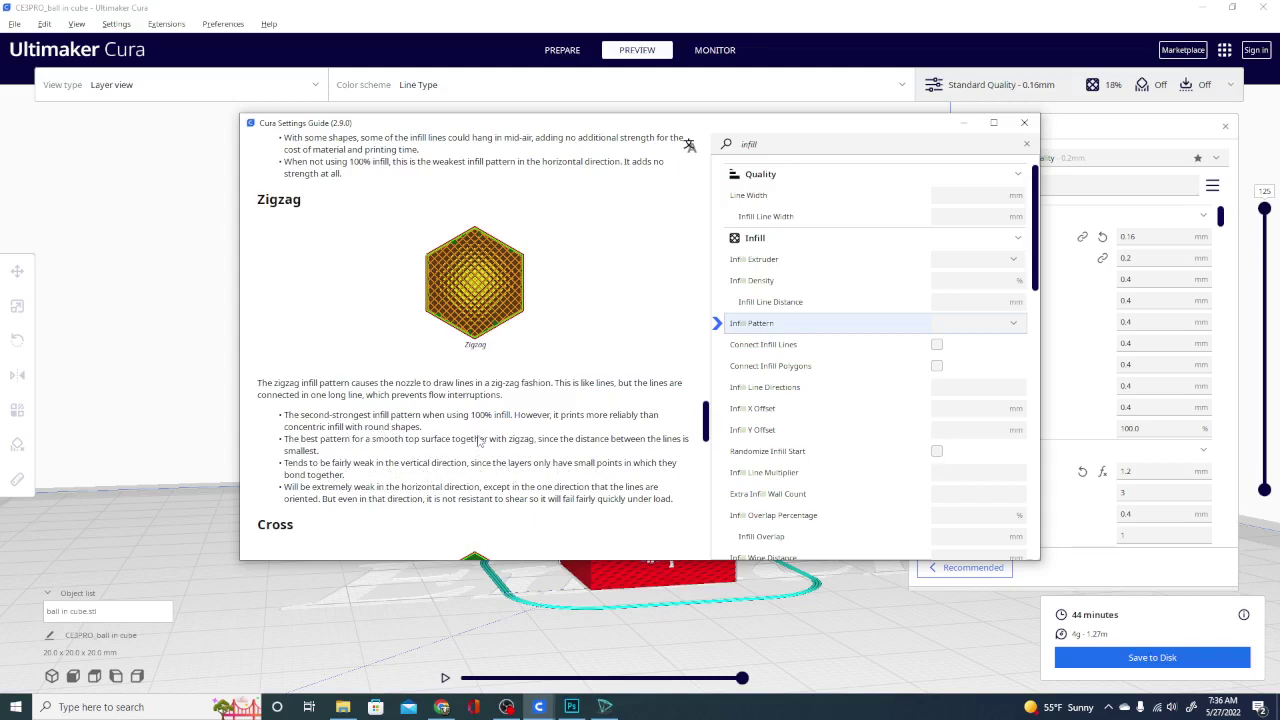
Scroll up through Concentric, Quarter Cubic, Octet and Cubic Subdivision, then clear the 'infill' search
{"action": "scroll", "coordinate": [470, 455], "scroll_direction": "up", "scroll_amount": 1}
{"action": "scroll", "coordinate": [471, 457], "scroll_direction": "up", "scroll_amount": 8}
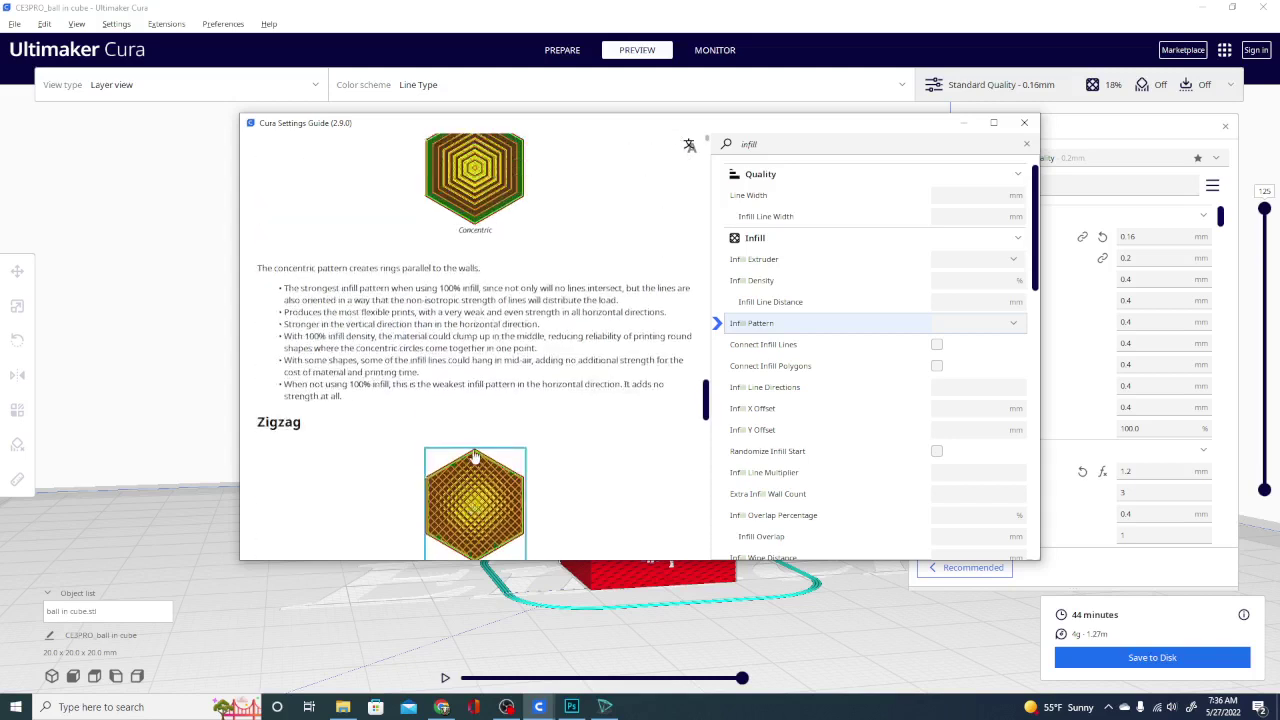
{"action": "scroll", "coordinate": [463, 447], "scroll_direction": "up", "scroll_amount": 6}
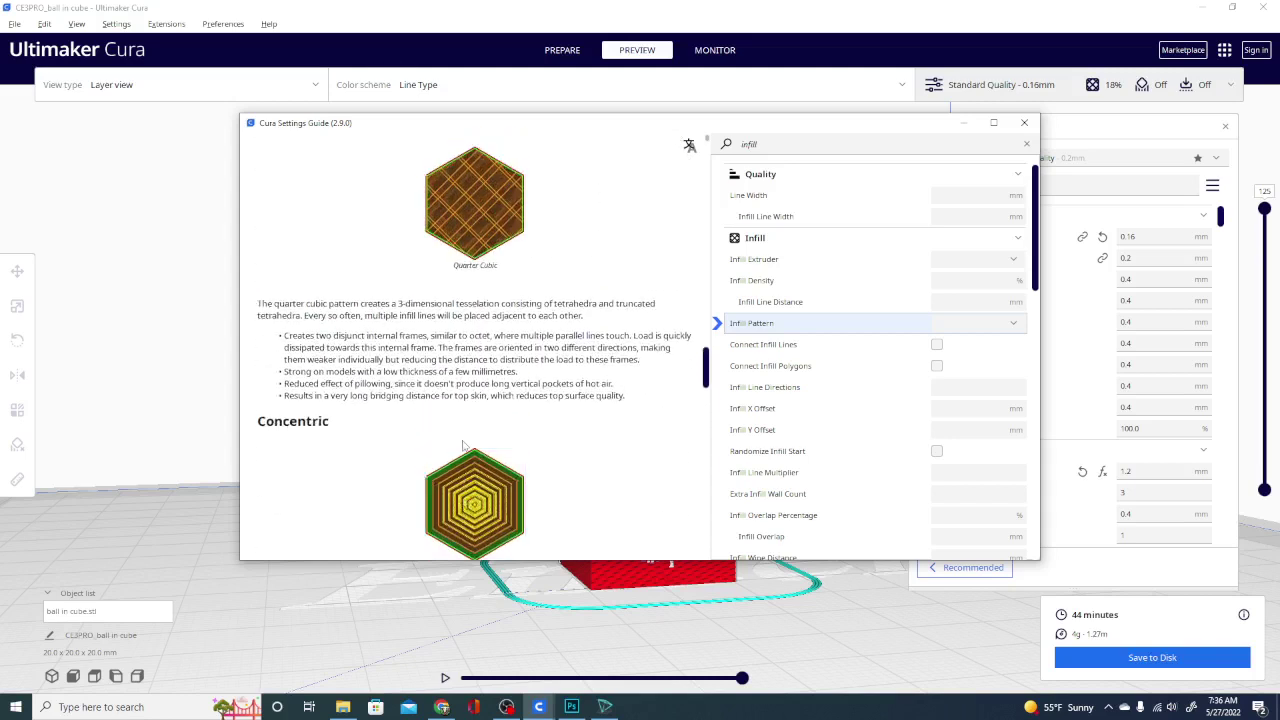
{"action": "scroll", "coordinate": [465, 443], "scroll_direction": "up", "scroll_amount": 6}
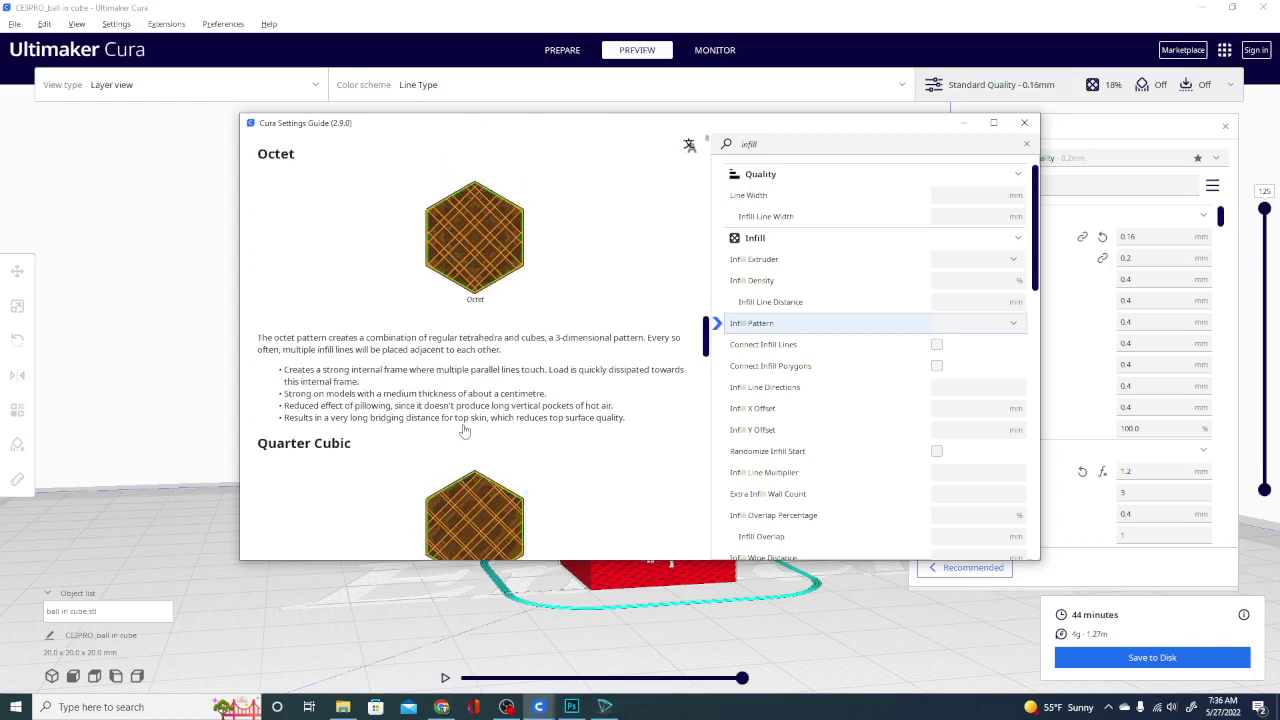
{"action": "scroll", "coordinate": [481, 437], "scroll_direction": "up", "scroll_amount": 4}
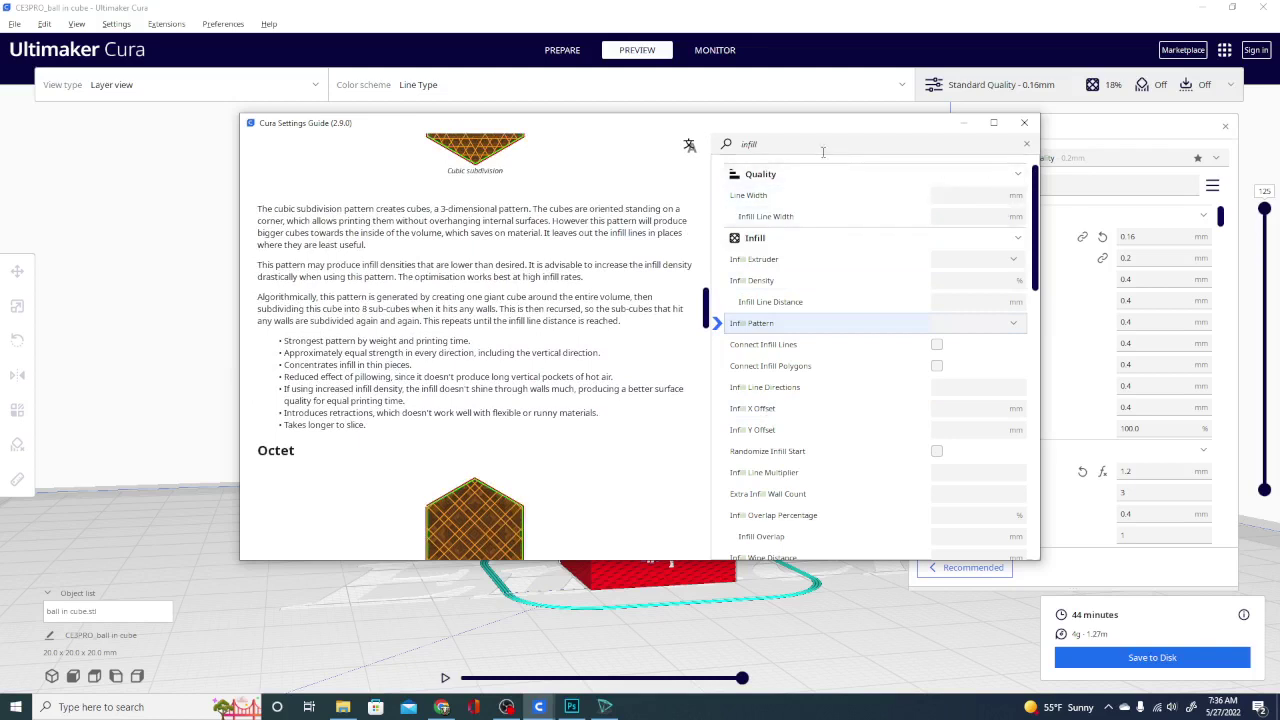
{"action": "double_click", "coordinate": [791, 143]}
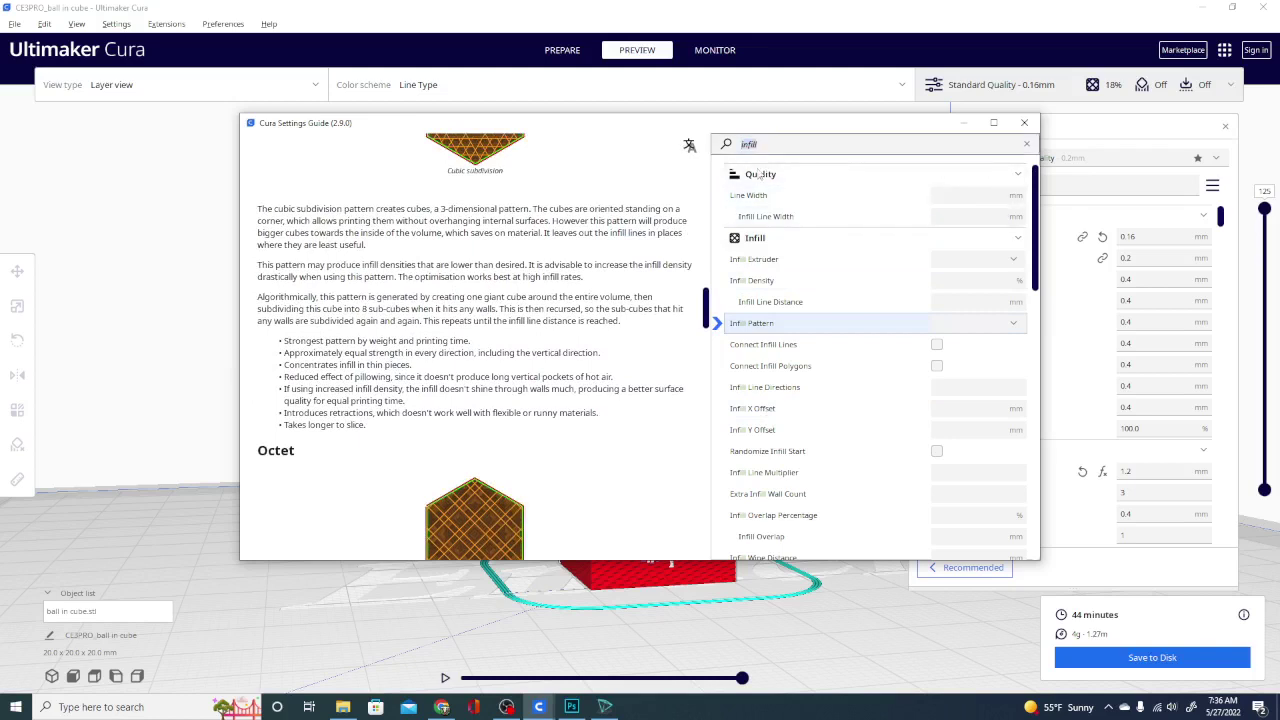
{"action": "key", "text": "BackSpace"}
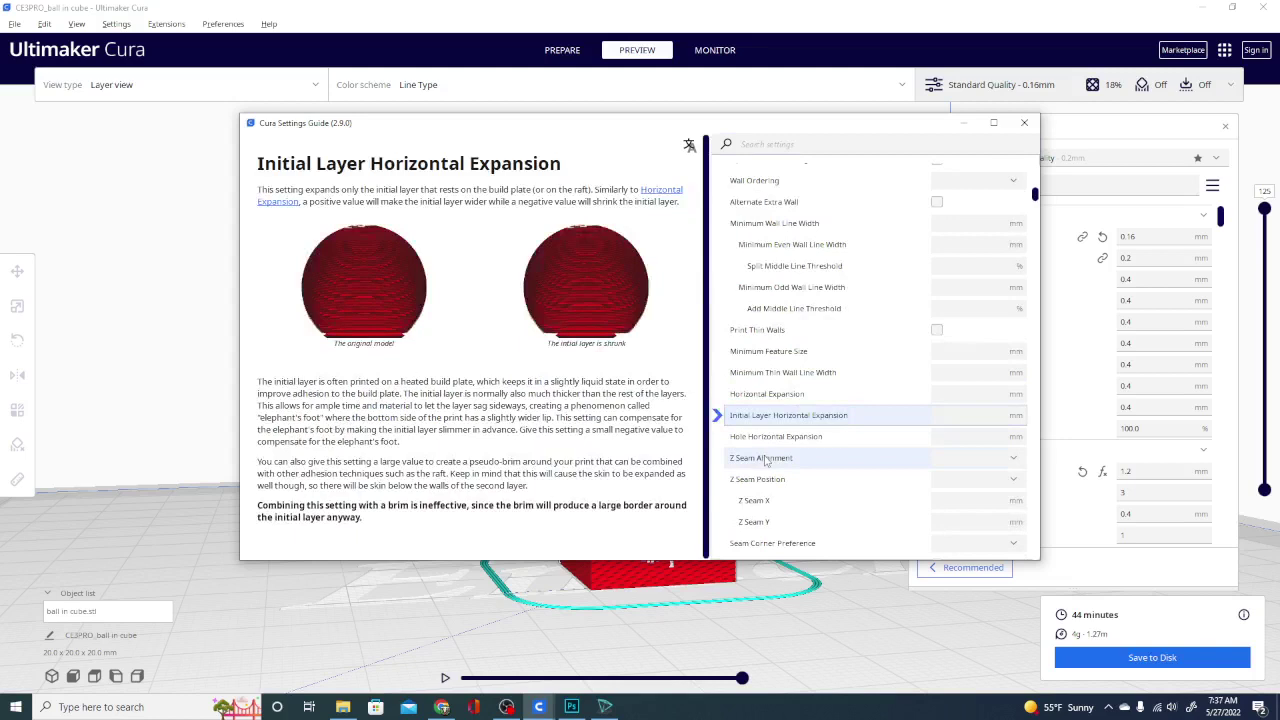
Scroll down through the full unfiltered settings list in the guide and back up
{"action": "scroll", "coordinate": [766, 460], "scroll_direction": "down", "scroll_amount": 10}
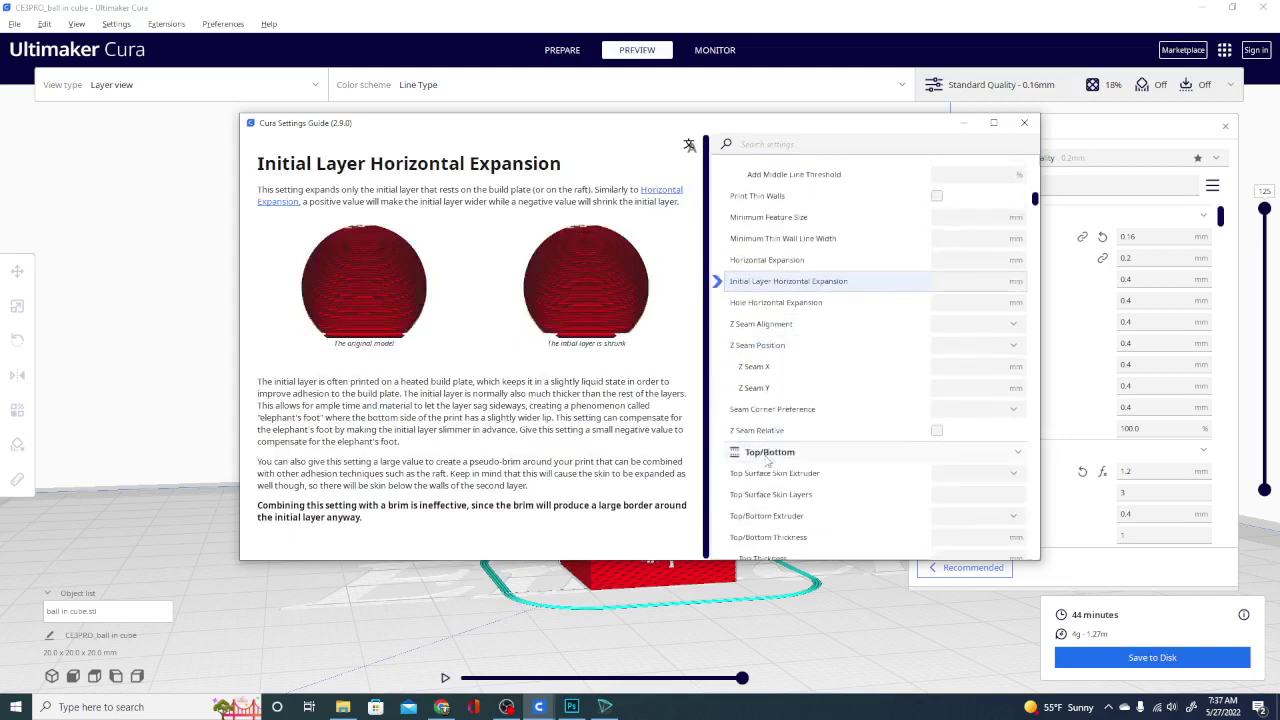
{"action": "scroll", "coordinate": [766, 460], "scroll_direction": "down", "scroll_amount": 10}
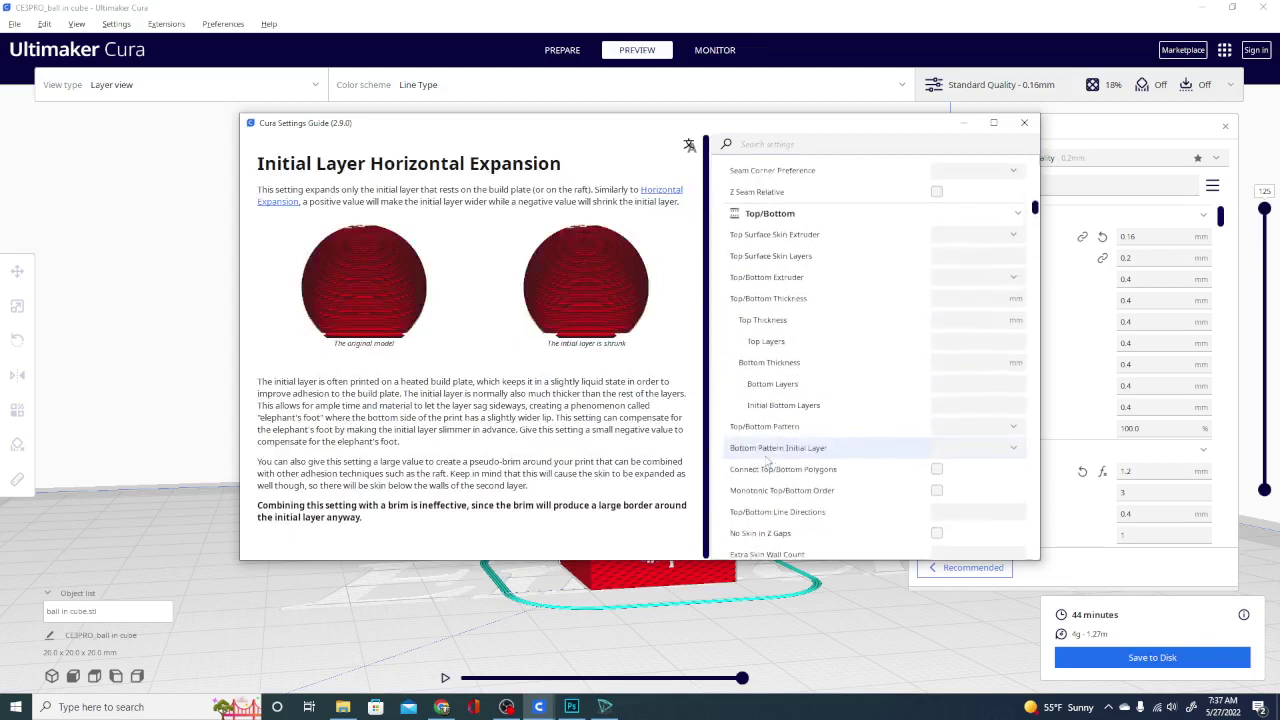
{"action": "scroll", "coordinate": [766, 460], "scroll_direction": "down", "scroll_amount": 10}
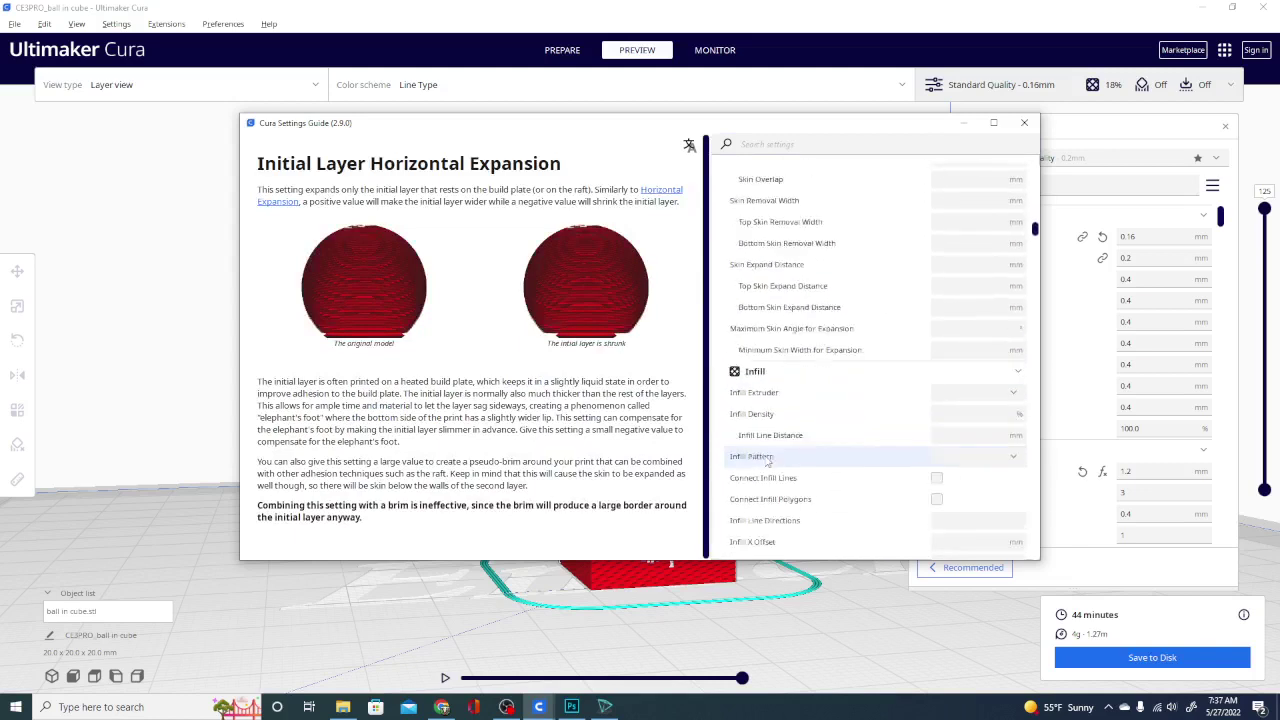
{"action": "scroll", "coordinate": [769, 464], "scroll_direction": "down", "scroll_amount": 10}
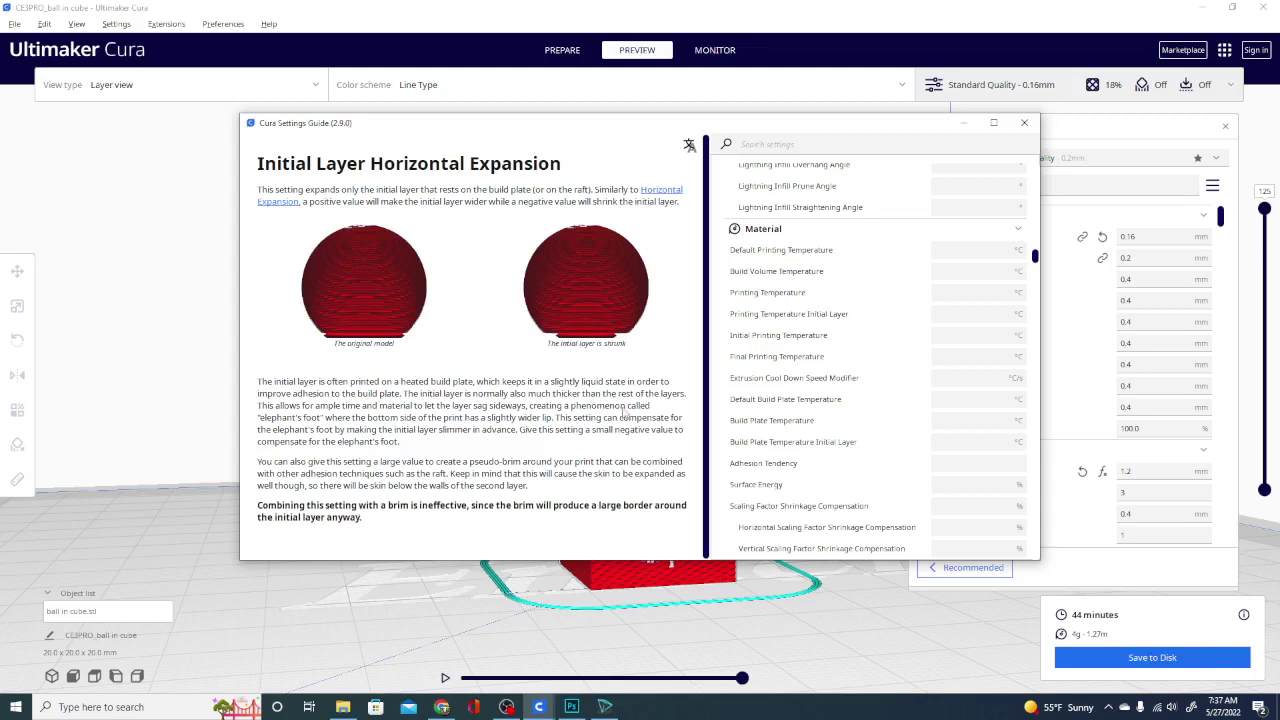
{"action": "scroll", "coordinate": [748, 397], "scroll_direction": "up", "scroll_amount": 15}
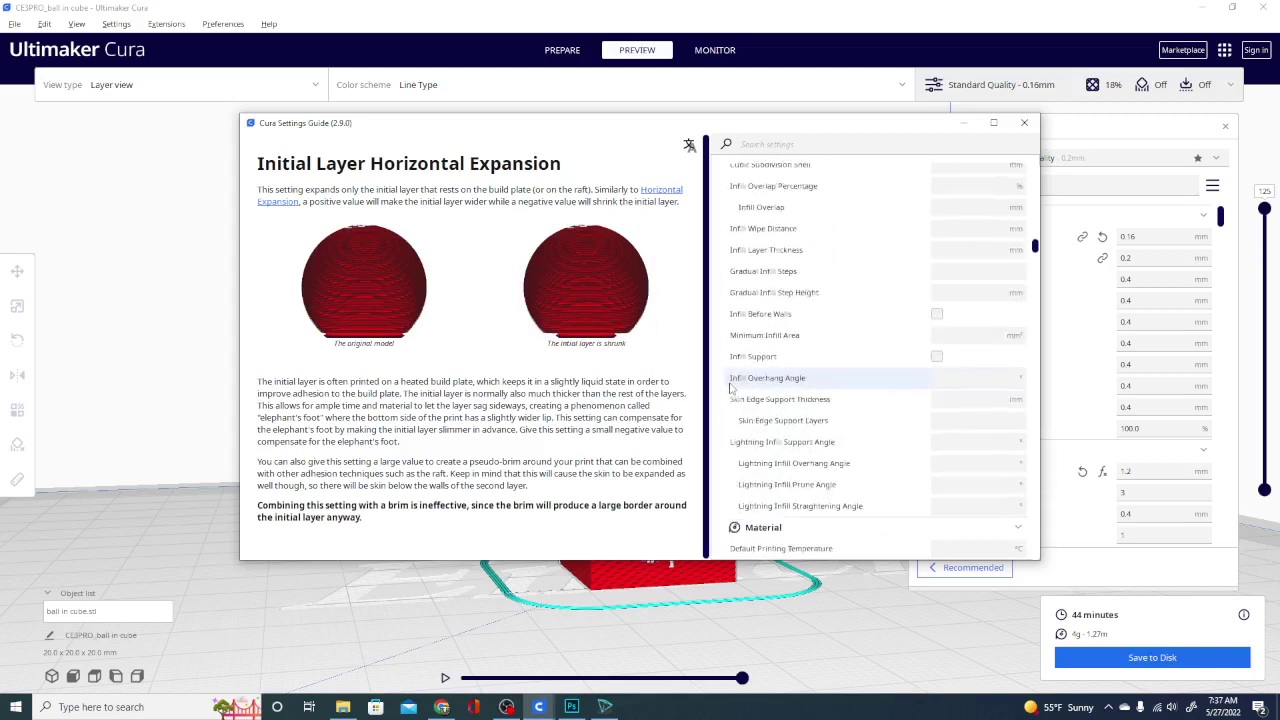
{"action": "scroll", "coordinate": [748, 397], "scroll_direction": "up", "scroll_amount": 15}
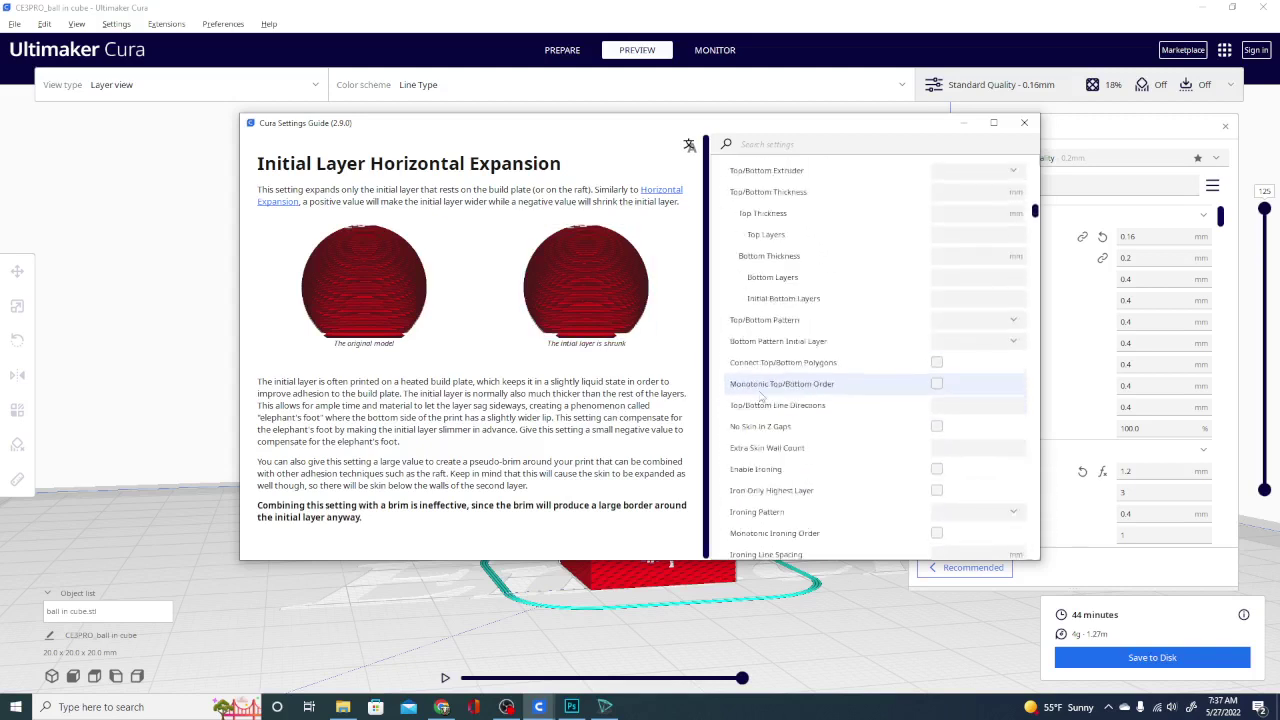
{"action": "scroll", "coordinate": [769, 400], "scroll_direction": "up", "scroll_amount": 15}
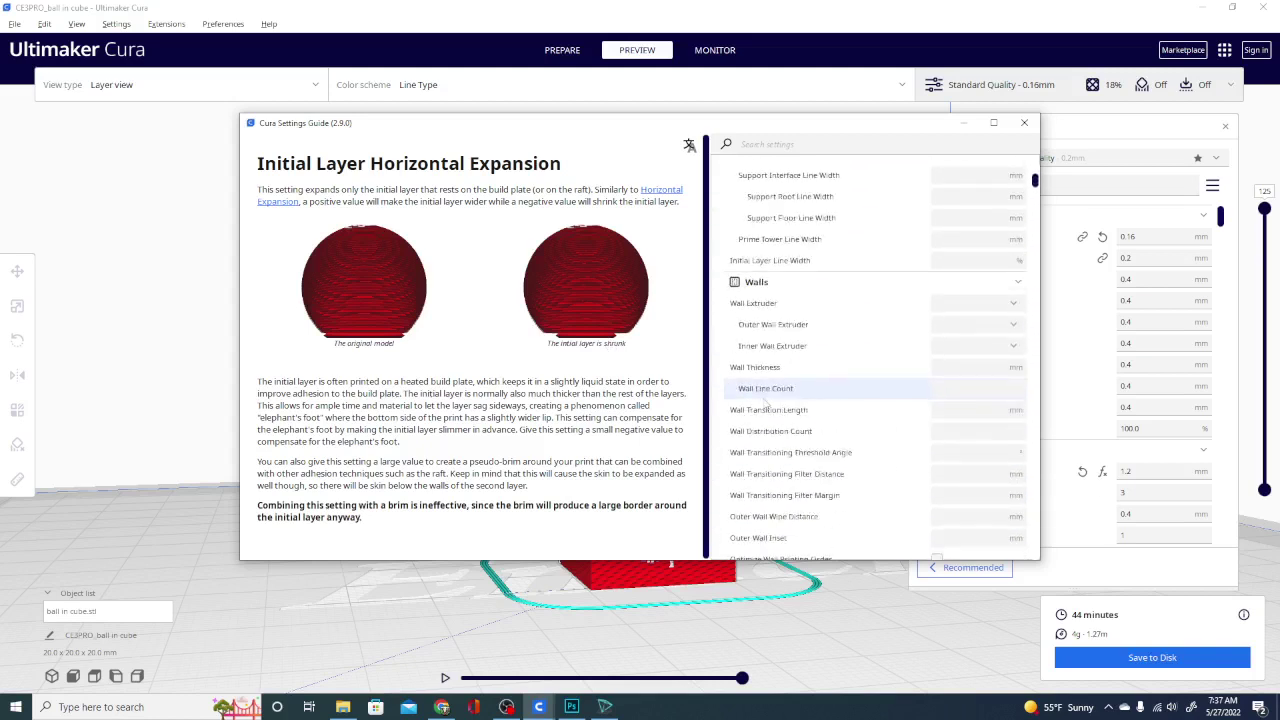
Close the Settings Guide, check Settings Guide 2.9.0 in the Marketplace, then close the Marketplace
{"action": "left_click", "coordinate": [1024, 122]}
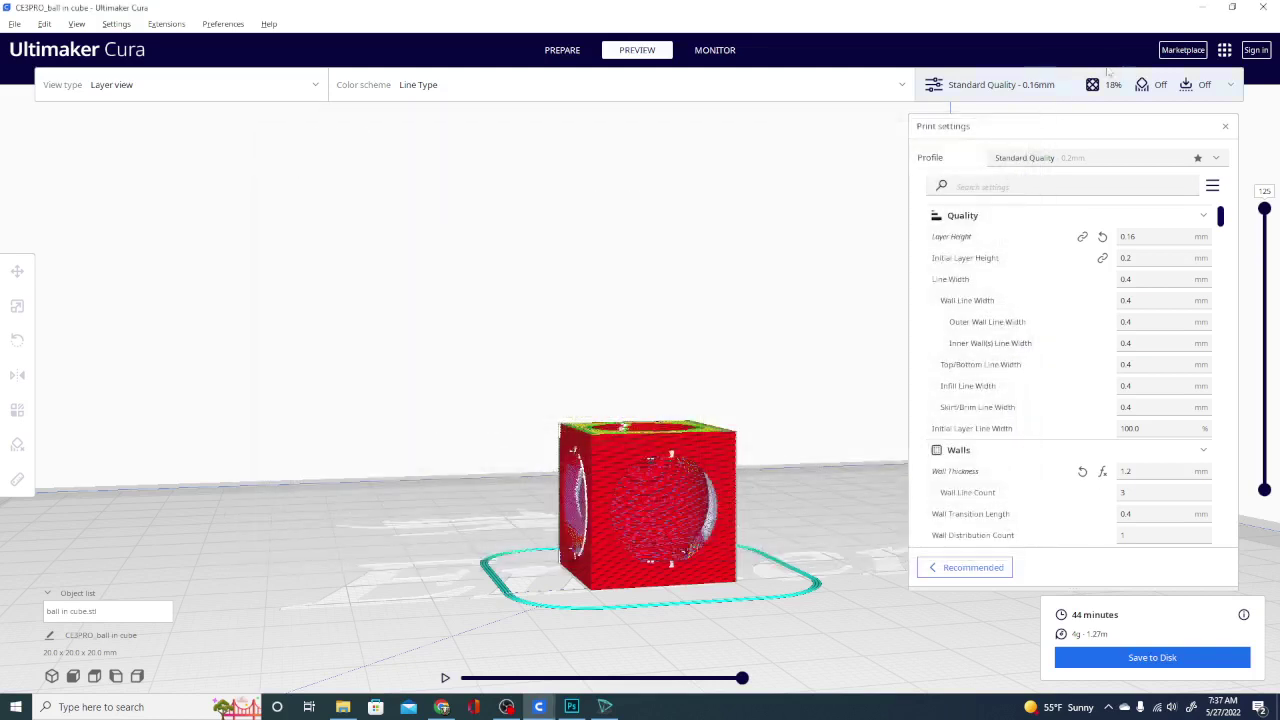
{"action": "left_click", "coordinate": [1172, 50]}
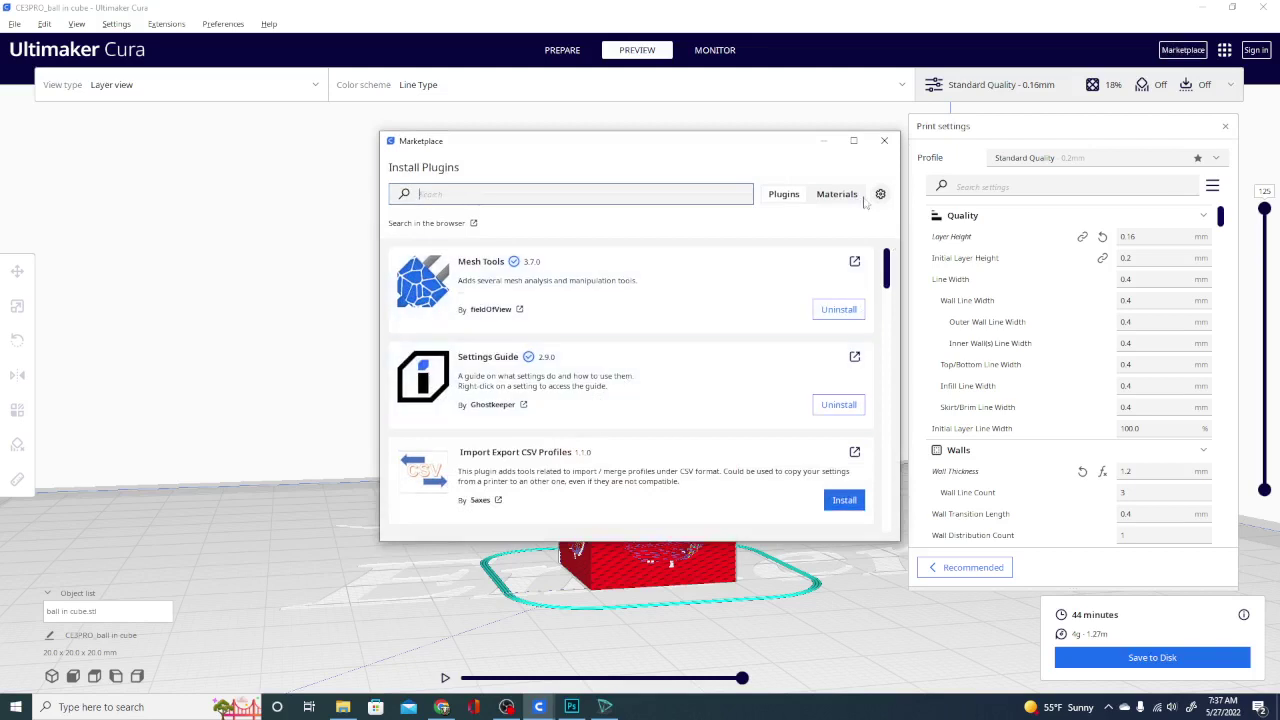
{"action": "left_click", "coordinate": [884, 140]}
{"action": "right_click", "coordinate": [956, 244]}
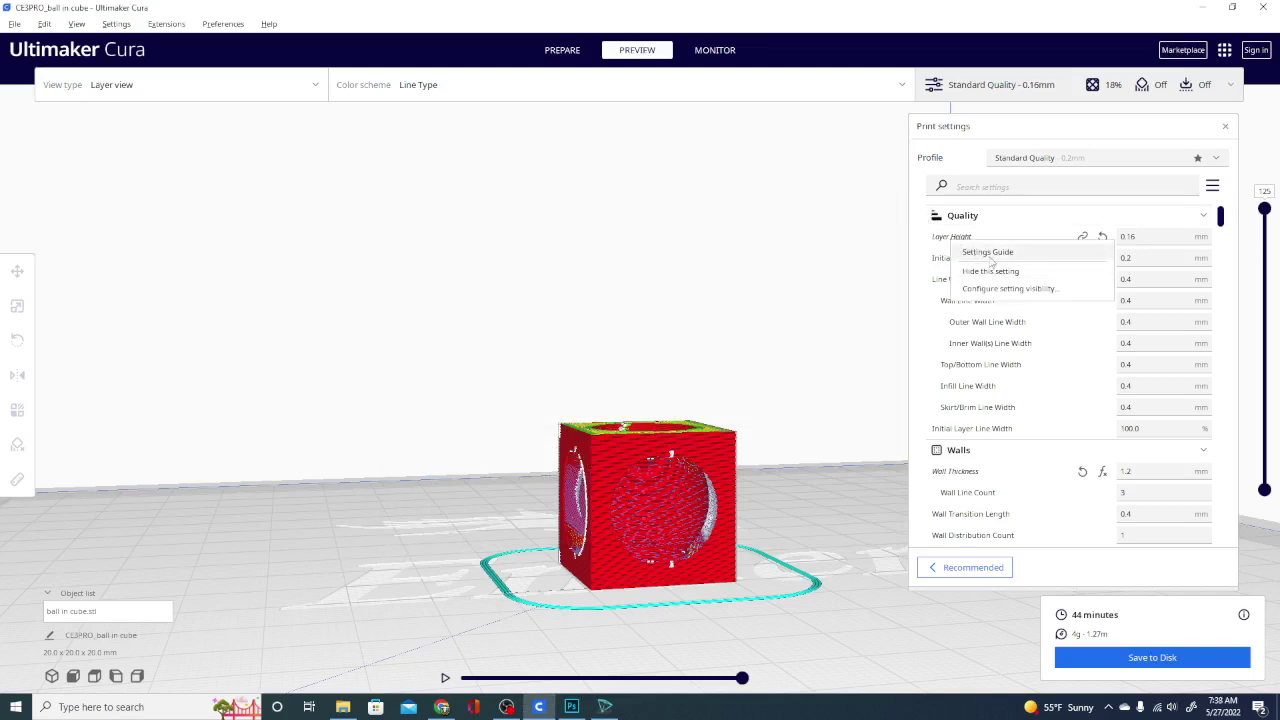
{"action": "left_click", "coordinate": [988, 254]}
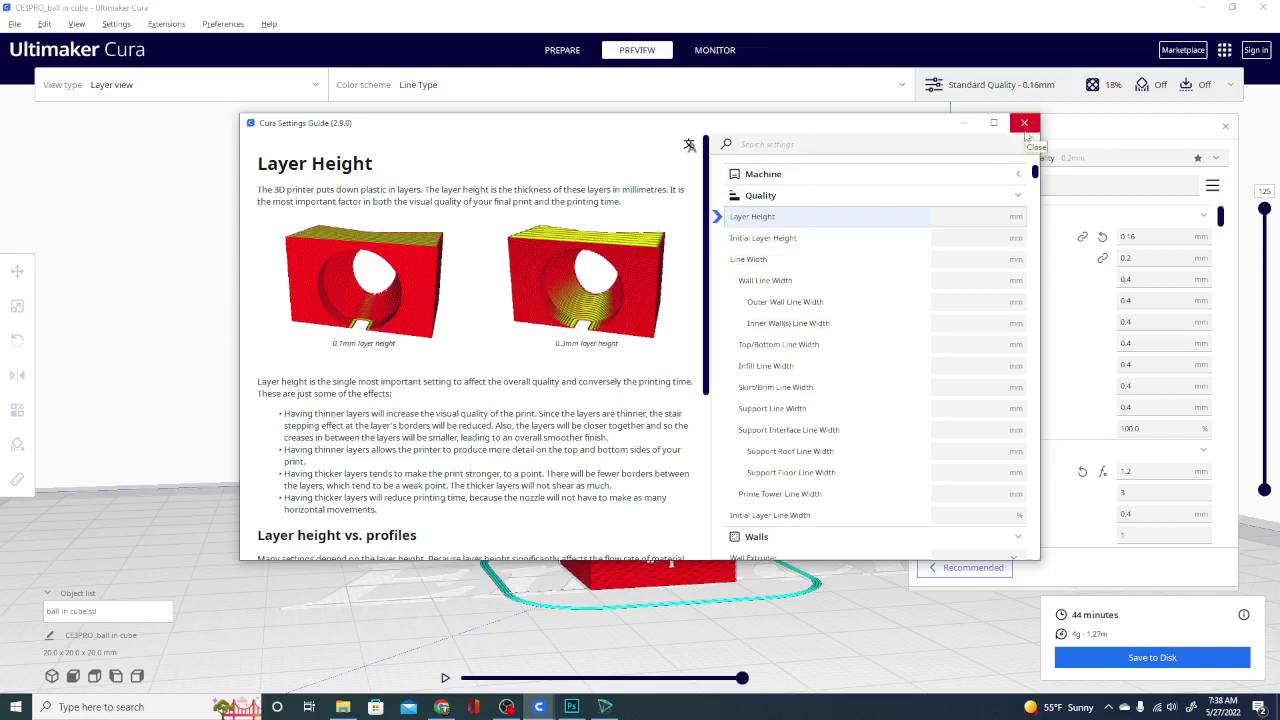
{"action": "left_click", "coordinate": [1025, 123]}
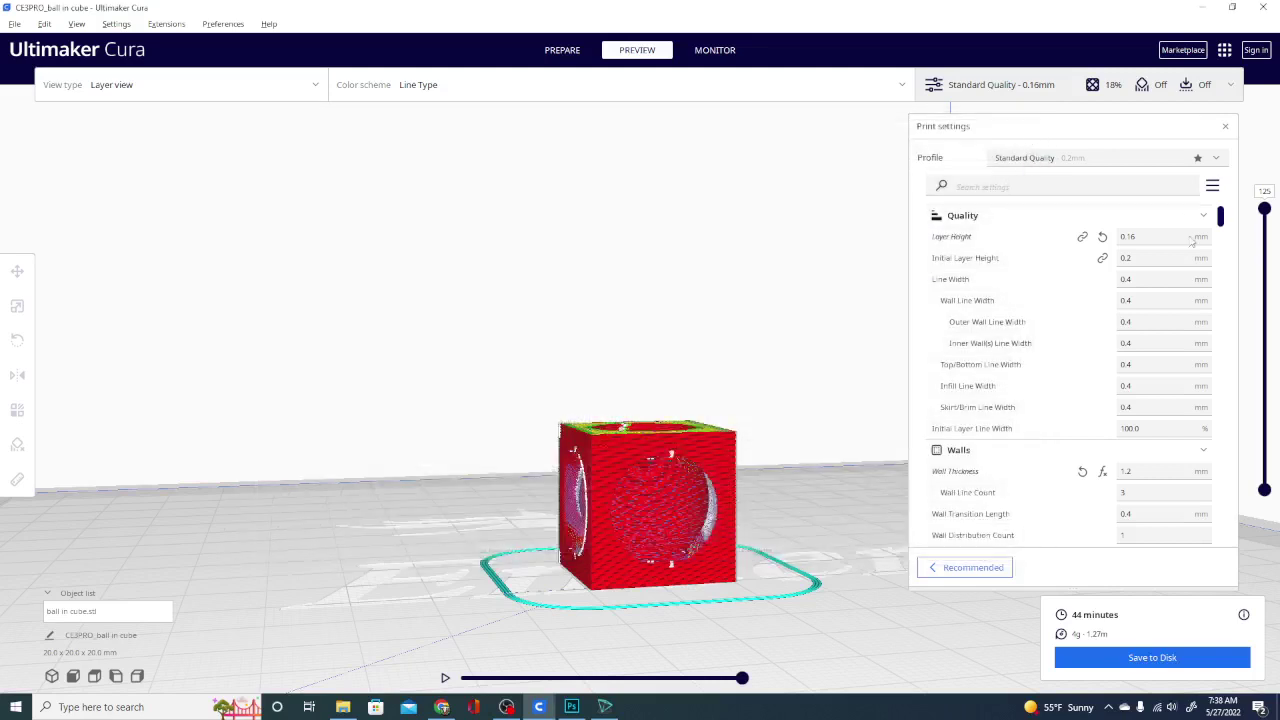